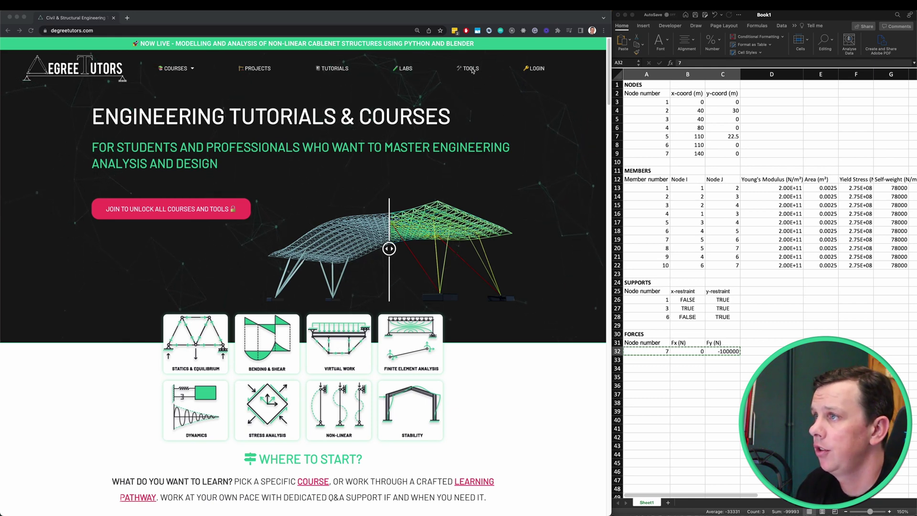
Go to the 2D Truss Analysis Toolbox through LABS and the Structure Works toolboxes
{"action": "left_click", "coordinate": [405, 69]}
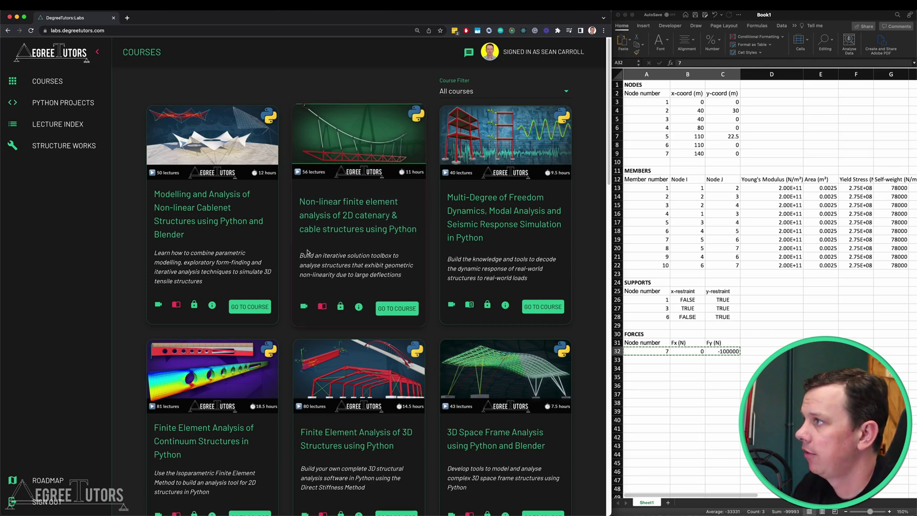
{"action": "left_click", "coordinate": [59, 148]}
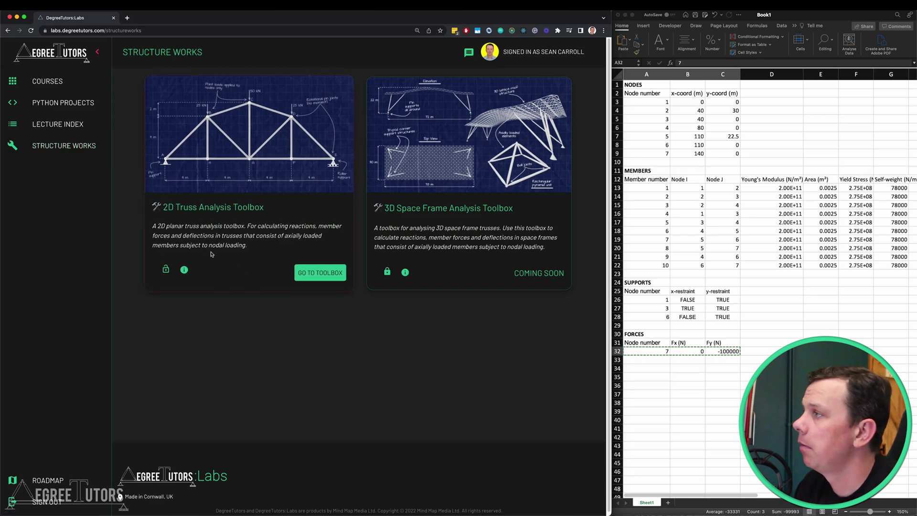
{"action": "left_click", "coordinate": [321, 274]}
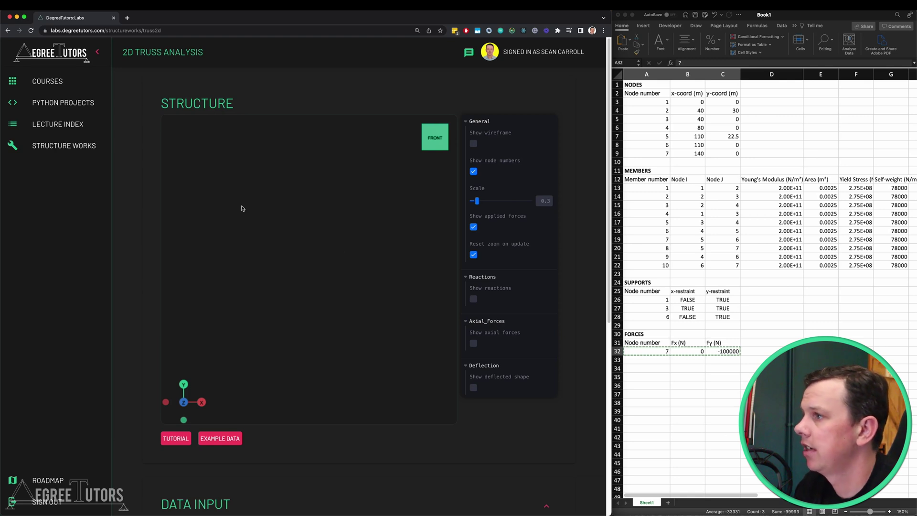
Collapse the navigation sidebar and look over the Data Input section
{"action": "left_click", "coordinate": [99, 52]}
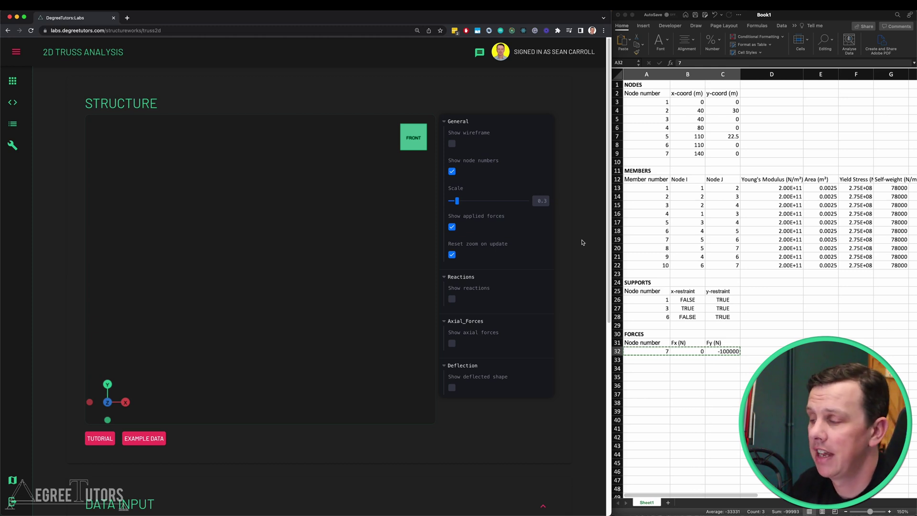
{"action": "scroll", "coordinate": [590, 242], "scroll_direction": "down", "scroll_amount": 1}
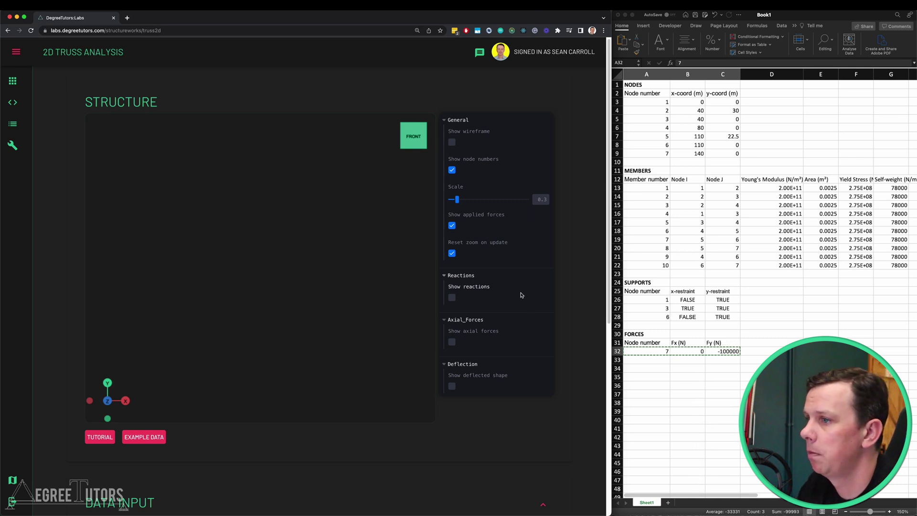
{"action": "scroll", "coordinate": [589, 364], "scroll_direction": "down", "scroll_amount": 5}
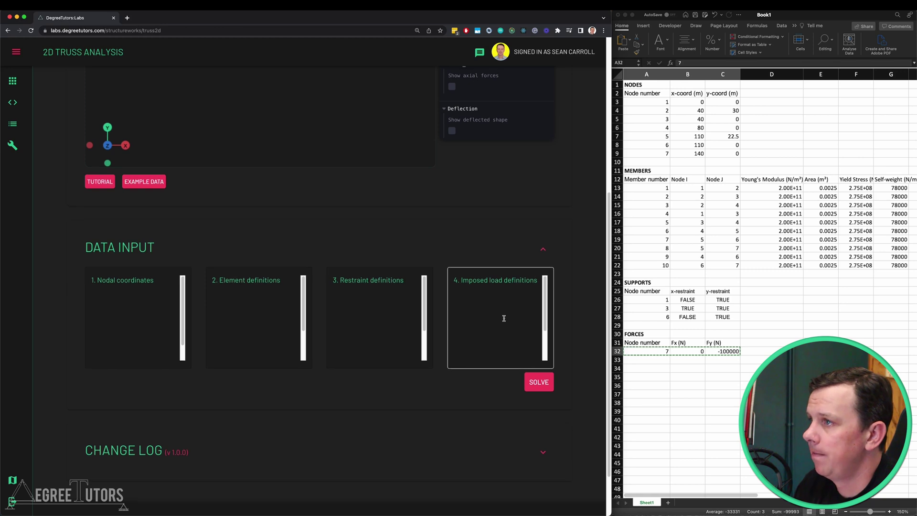
{"action": "scroll", "coordinate": [505, 318], "scroll_direction": "up", "scroll_amount": 5}
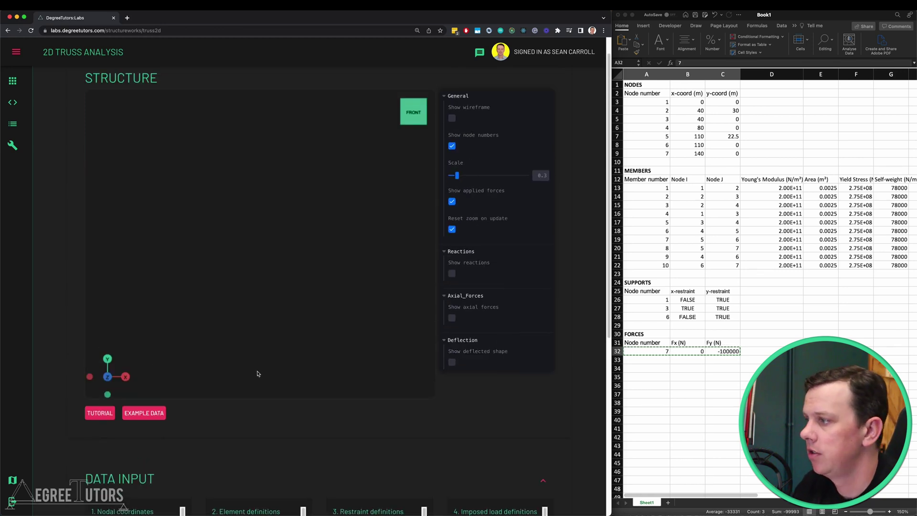
Dismiss the getting-started tutorial and open the Example 1 truss data in a new tab
{"action": "left_click", "coordinate": [96, 414]}
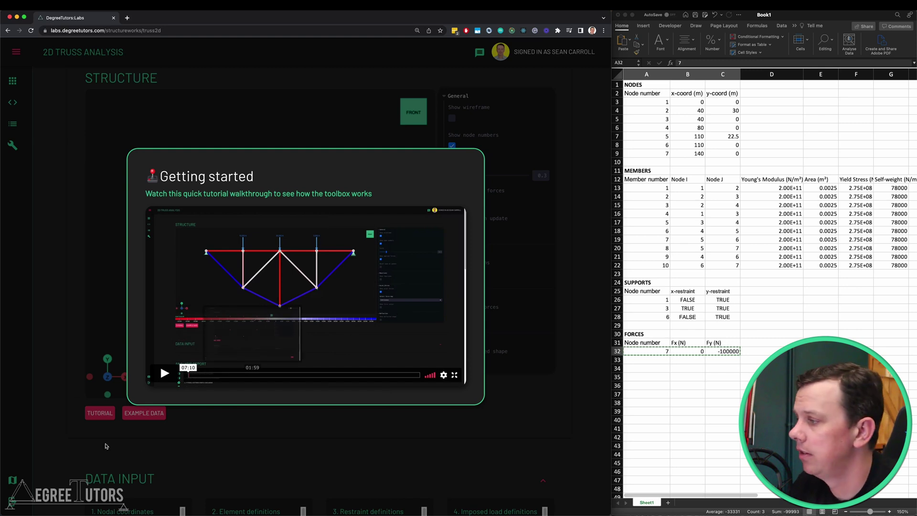
{"action": "left_click", "coordinate": [65, 220]}
{"action": "scroll", "coordinate": [72, 259], "scroll_direction": "up", "scroll_amount": 1}
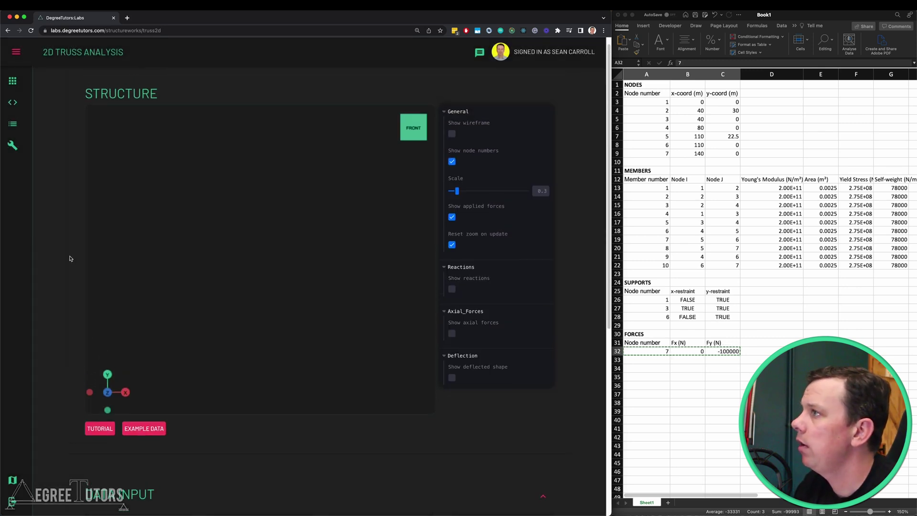
{"action": "left_click", "coordinate": [144, 436]}
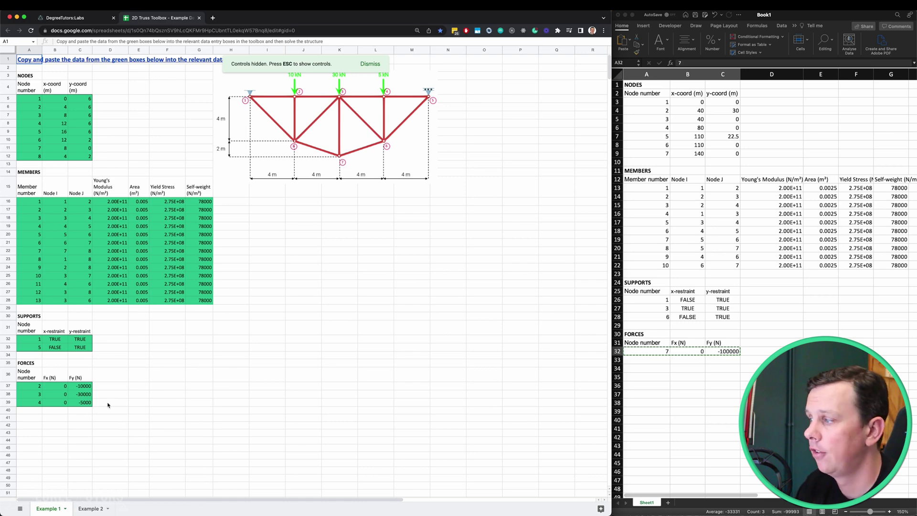
Compare Example 2 with Example 1 and select the Example 1 NODES, MEMBERS and SUPPORTS tables
{"action": "left_click", "coordinate": [91, 508]}
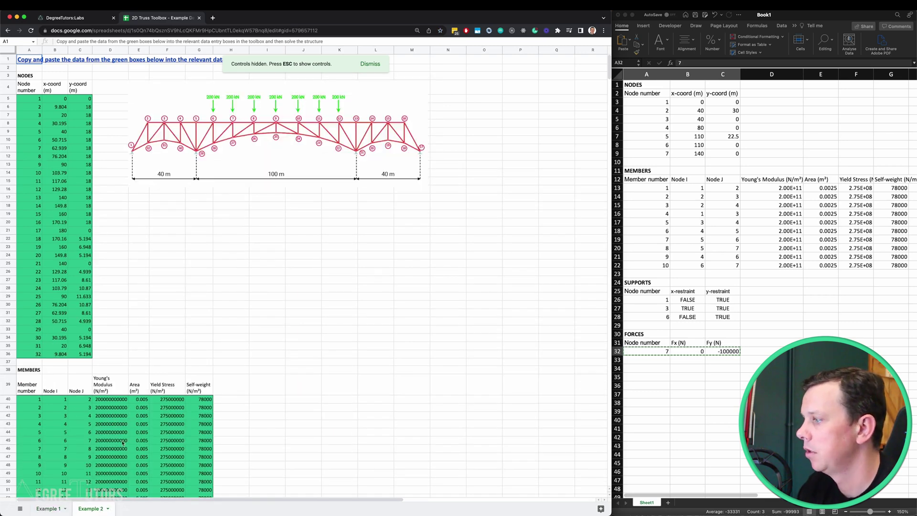
{"action": "left_click", "coordinate": [48, 510]}
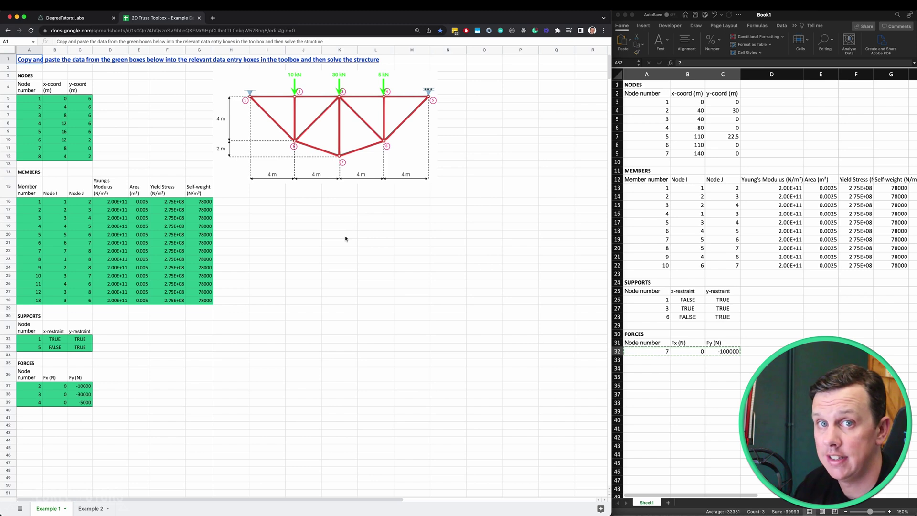
{"action": "left_click", "coordinate": [27, 100]}
{"action": "left_click", "coordinate": [35, 173]}
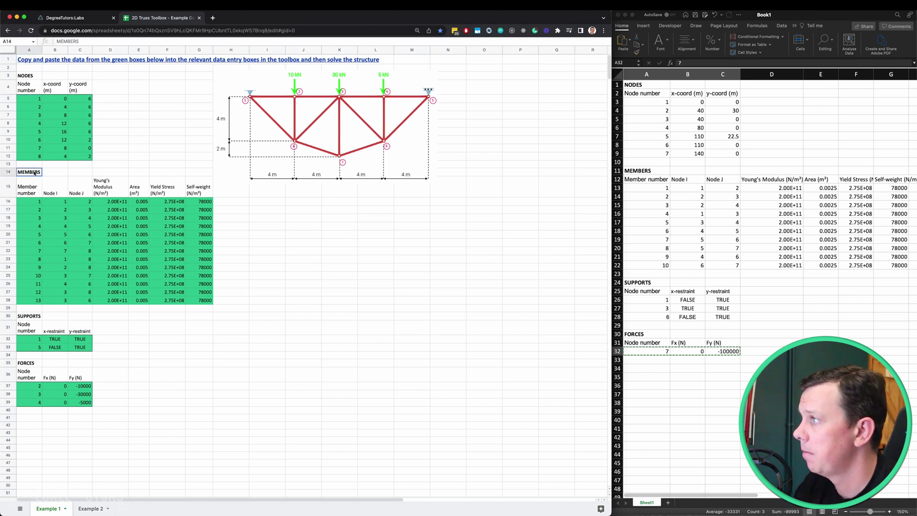
{"action": "left_click", "coordinate": [32, 315]}
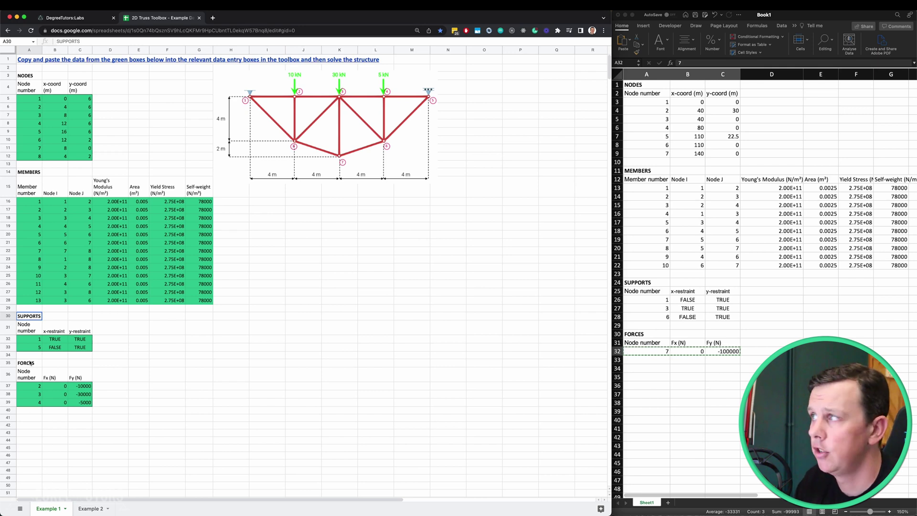
{"action": "left_click_drag", "start_coordinate": [40, 75], "coordinate": [196, 425]}
Begin selecting the first node coordinates in Excel, then return to the truss toolbox
{"action": "left_click", "coordinate": [821, 127]}
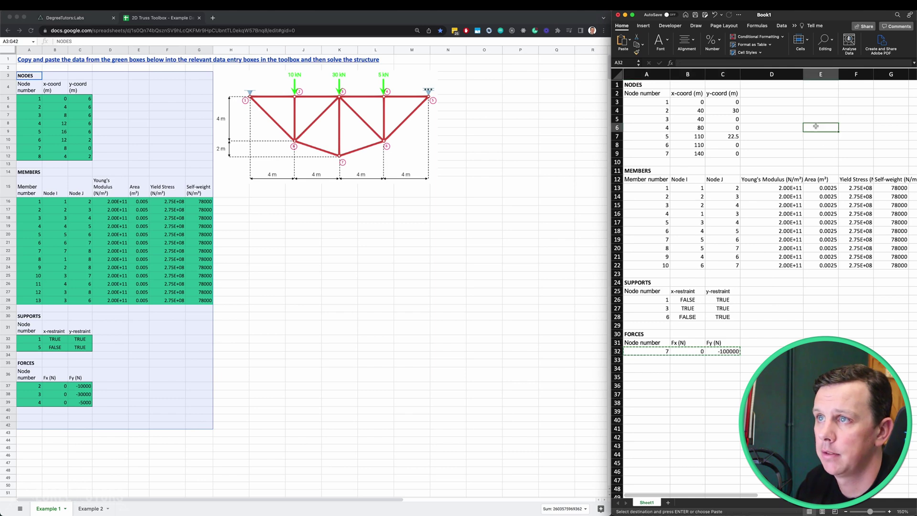
{"action": "left_click", "coordinate": [690, 101]}
{"action": "left_click_drag", "start_coordinate": [658, 102], "coordinate": [696, 106]}
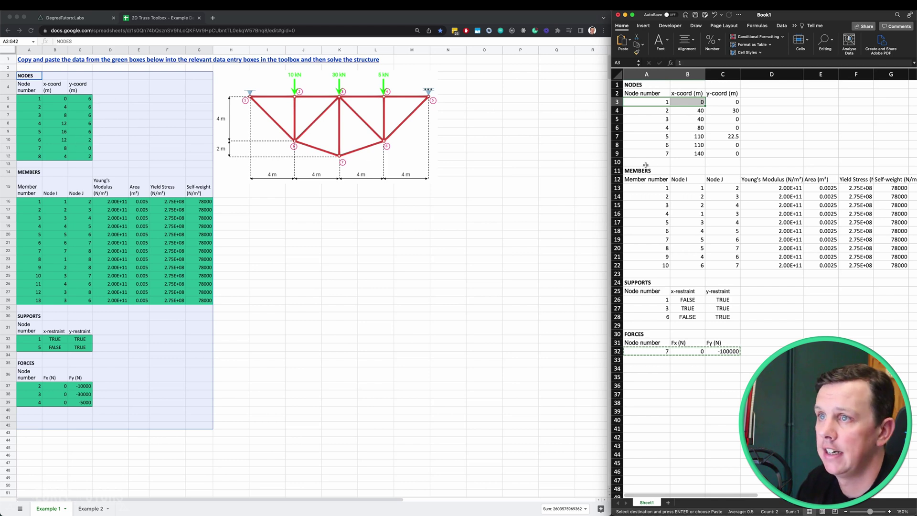
{"action": "left_click_drag", "start_coordinate": [660, 101], "coordinate": [726, 149]}
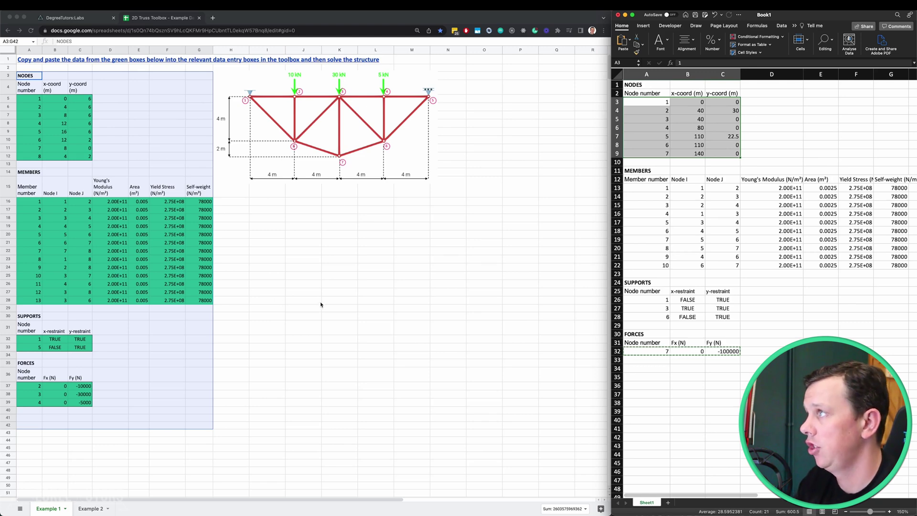
{"action": "left_click", "coordinate": [76, 19]}
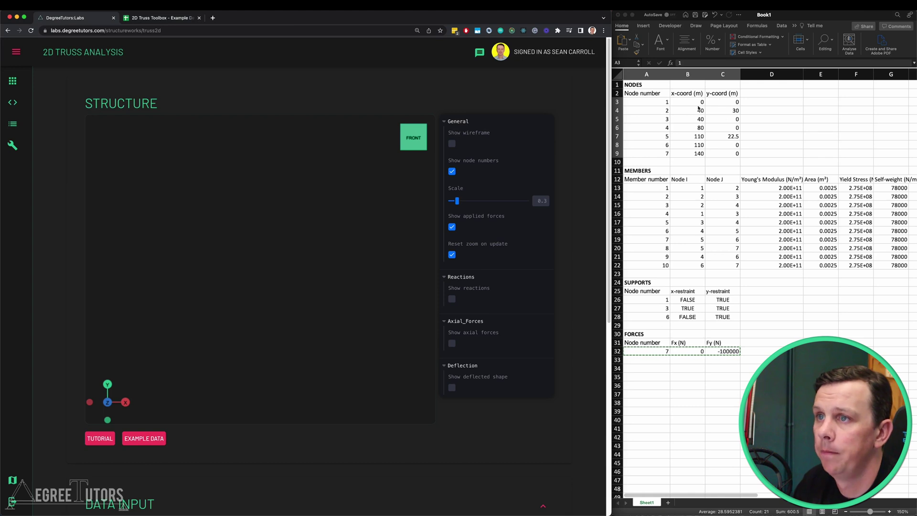
Copy the node numbers and x/y coordinates in A3:C9 from Excel
{"action": "left_click", "coordinate": [748, 265]}
{"action": "left_click", "coordinate": [811, 139]}
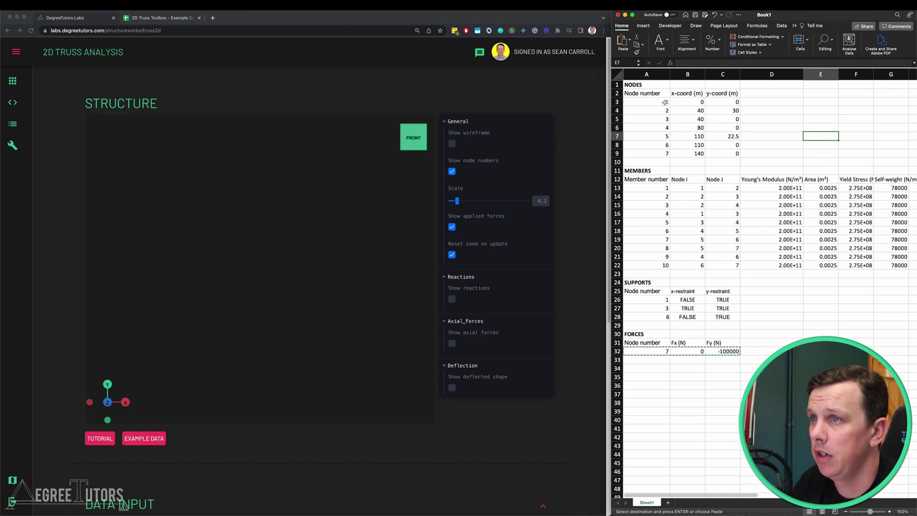
{"action": "left_click_drag", "start_coordinate": [659, 102], "coordinate": [654, 154]}
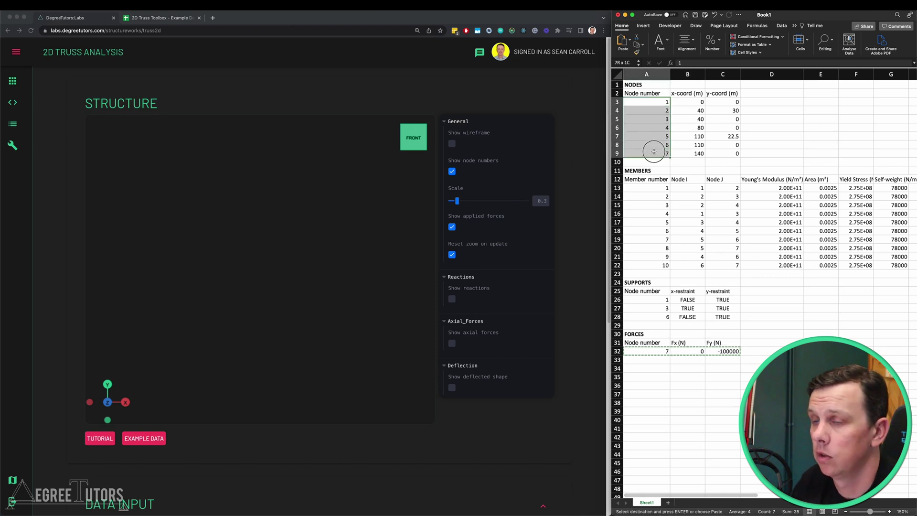
{"action": "left_click", "coordinate": [763, 105]}
{"action": "left_click_drag", "start_coordinate": [697, 101], "coordinate": [713, 99]}
{"action": "left_click", "coordinate": [685, 111]}
{"action": "left_click", "coordinate": [716, 110]}
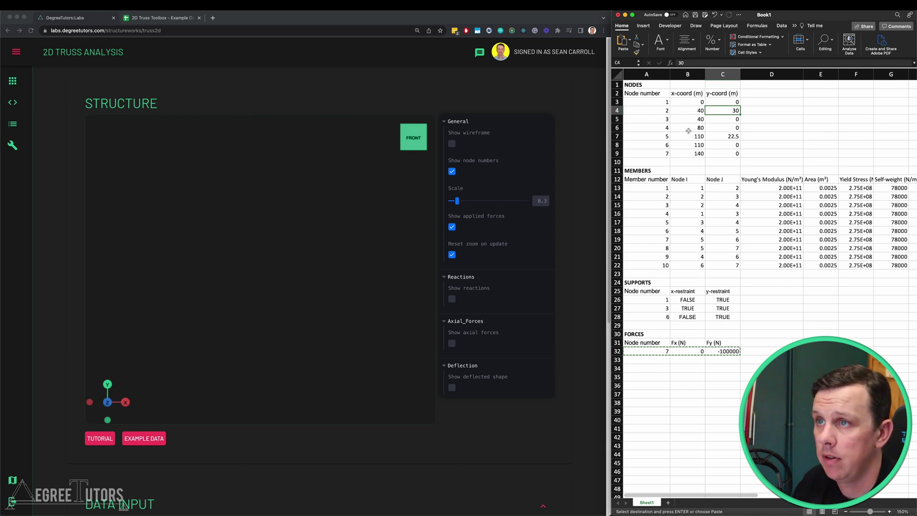
{"action": "left_click_drag", "start_coordinate": [717, 121], "coordinate": [726, 154]}
{"action": "left_click_drag", "start_coordinate": [644, 94], "coordinate": [737, 92]}
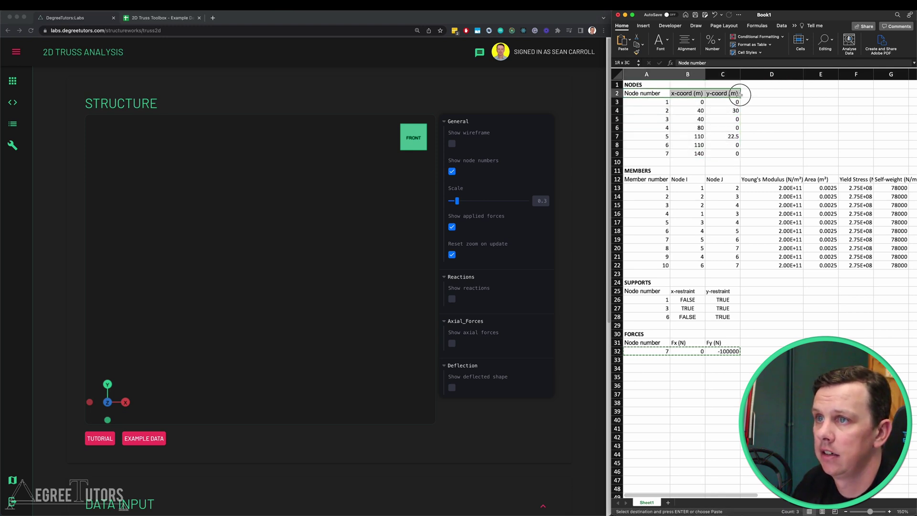
{"action": "left_click_drag", "start_coordinate": [666, 102], "coordinate": [724, 152]}
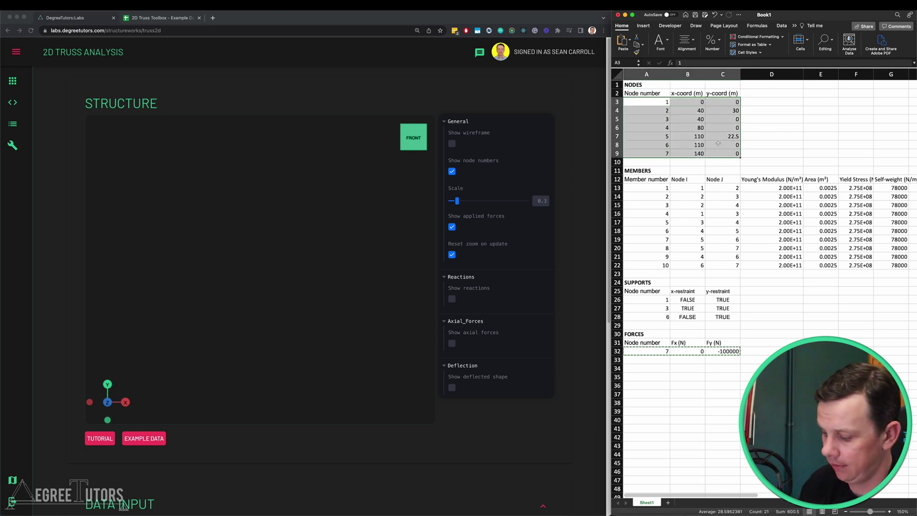
{"action": "key", "text": "super+c"}
Scroll the toolbox to Data Input and place the cursor in Nodal coordinates
{"action": "scroll", "coordinate": [780, 137], "scroll_direction": "down", "scroll_amount": 3}
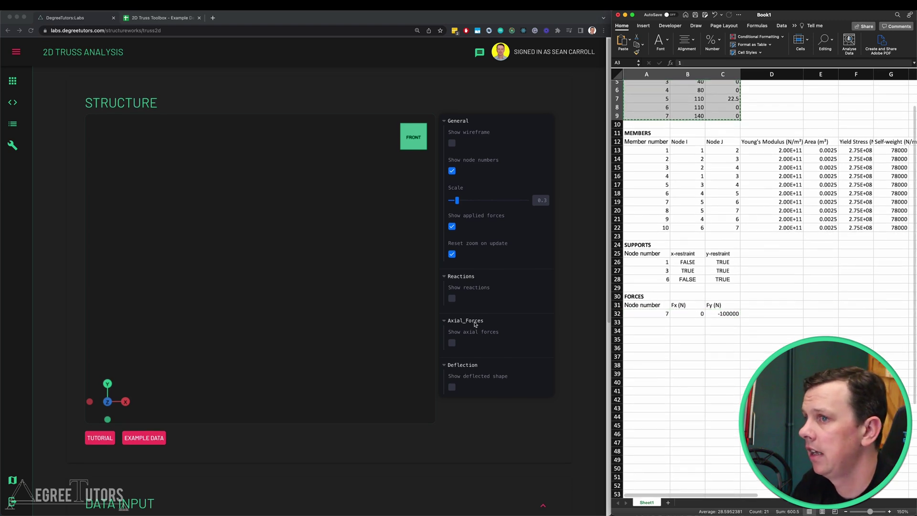
{"action": "scroll", "coordinate": [468, 325], "scroll_direction": "down", "scroll_amount": 5}
{"action": "scroll", "coordinate": [468, 325], "scroll_direction": "down", "scroll_amount": 2}
{"action": "left_click", "coordinate": [119, 257]}
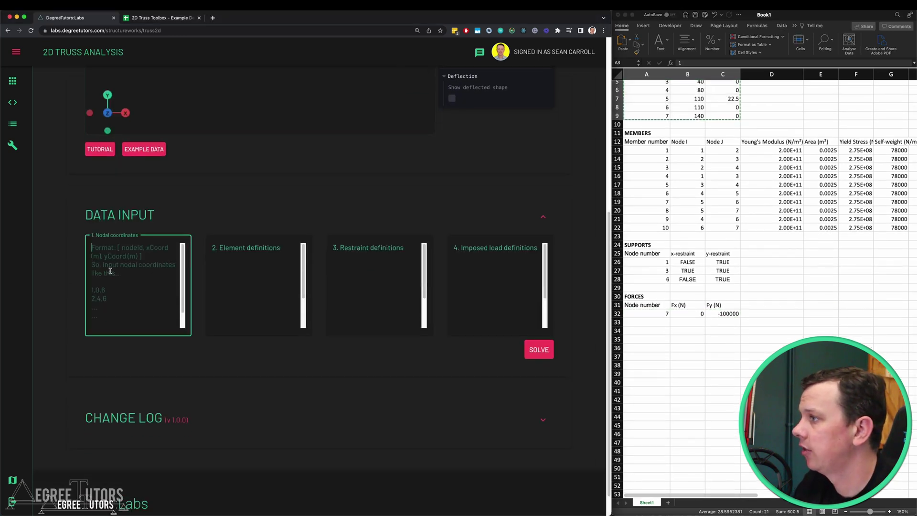
Paste the seven node coordinates into the Nodal coordinates box
{"action": "key", "text": "super+v"}
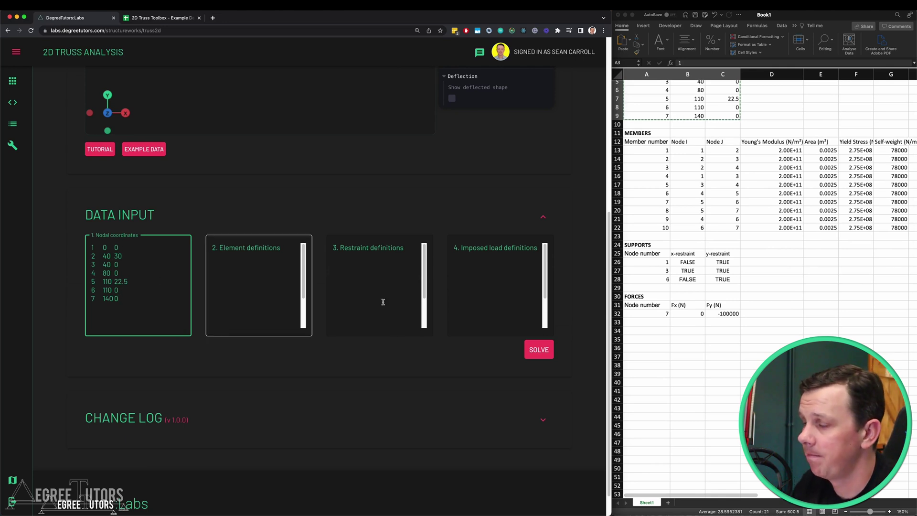
{"action": "scroll", "coordinate": [728, 285], "scroll_direction": "up", "scroll_amount": 3}
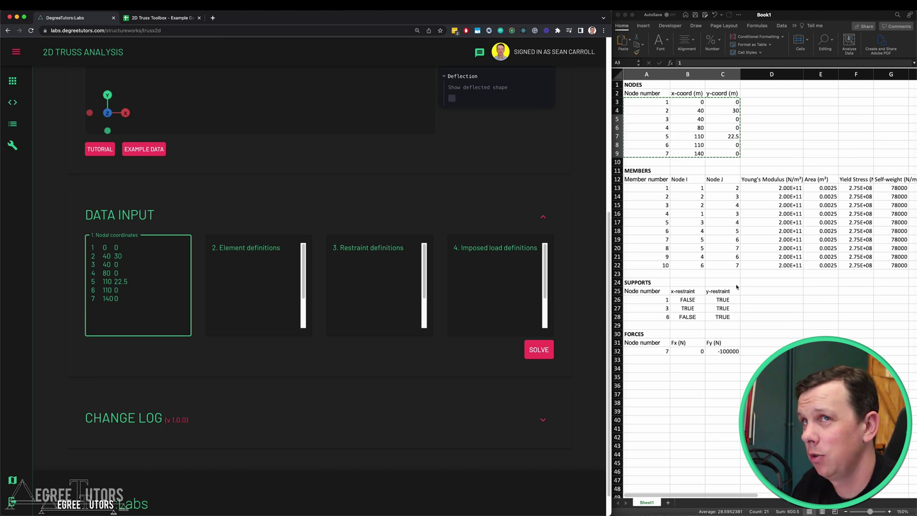
{"action": "left_click", "coordinate": [744, 138]}
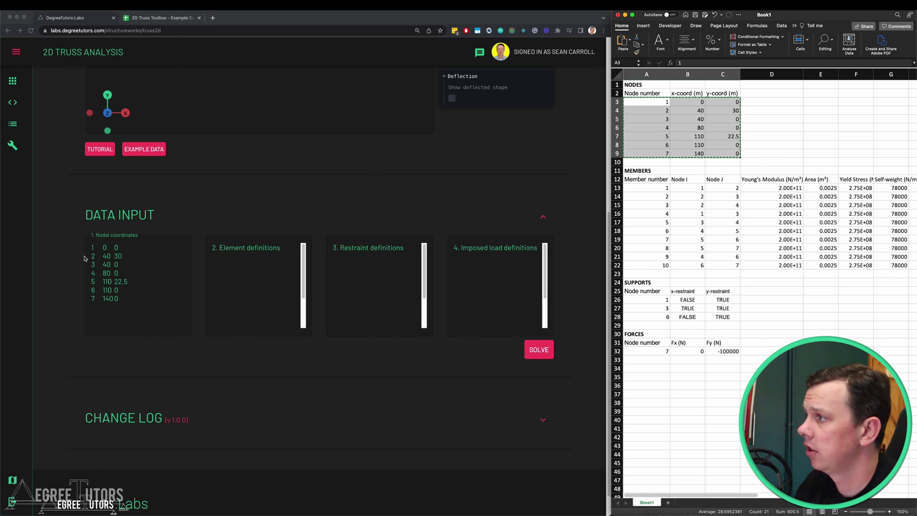
{"action": "scroll", "coordinate": [29, 260], "scroll_direction": "up", "scroll_amount": 5}
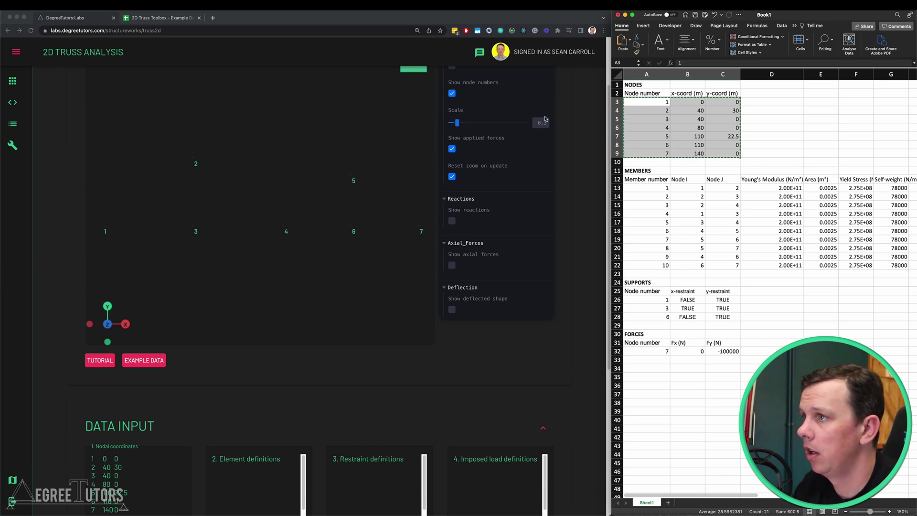
{"action": "scroll", "coordinate": [295, 217], "scroll_direction": "up", "scroll_amount": 1}
{"action": "scroll", "coordinate": [294, 217], "scroll_direction": "down", "scroll_amount": 1}
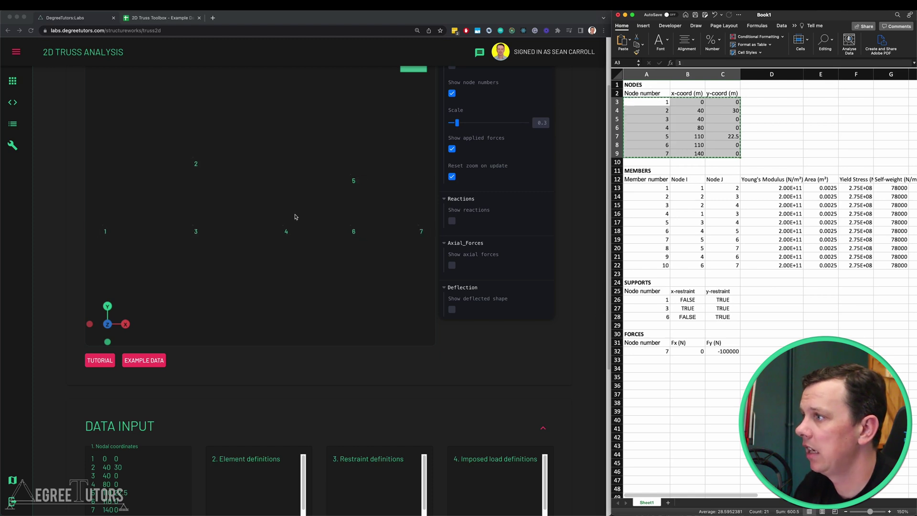
{"action": "left_click", "coordinate": [531, 128]}
{"action": "scroll", "coordinate": [565, 138], "scroll_direction": "up", "scroll_amount": 3}
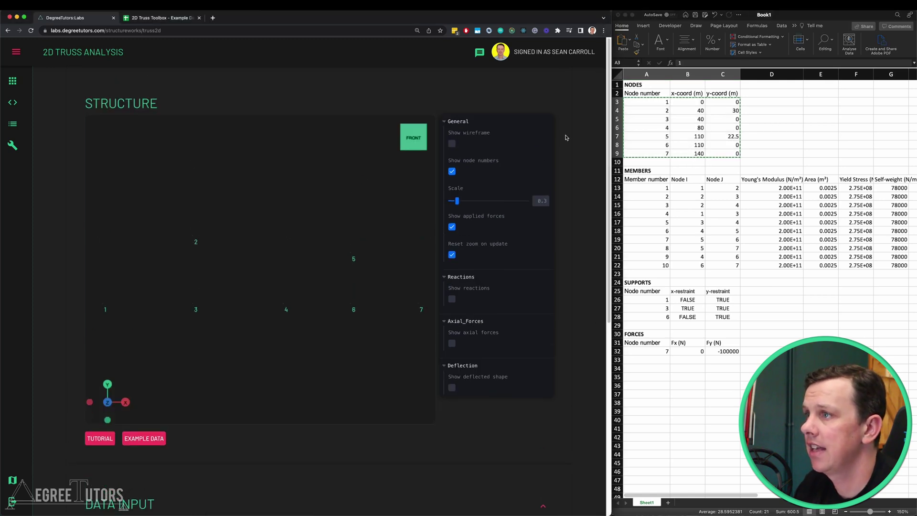
Set the structure viewer's display scale to 2.0
{"action": "double_click", "coordinate": [541, 201]}
{"action": "type", "text": "2"}
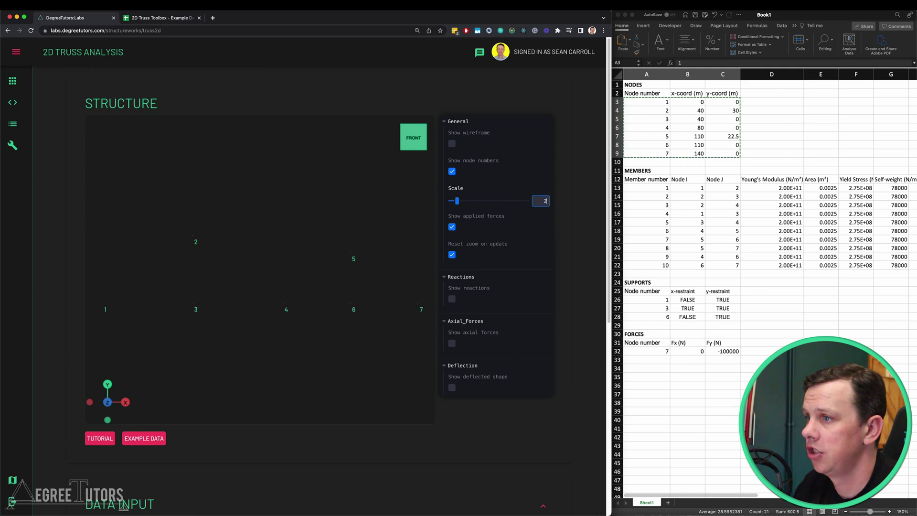
{"action": "key", "text": "Return"}
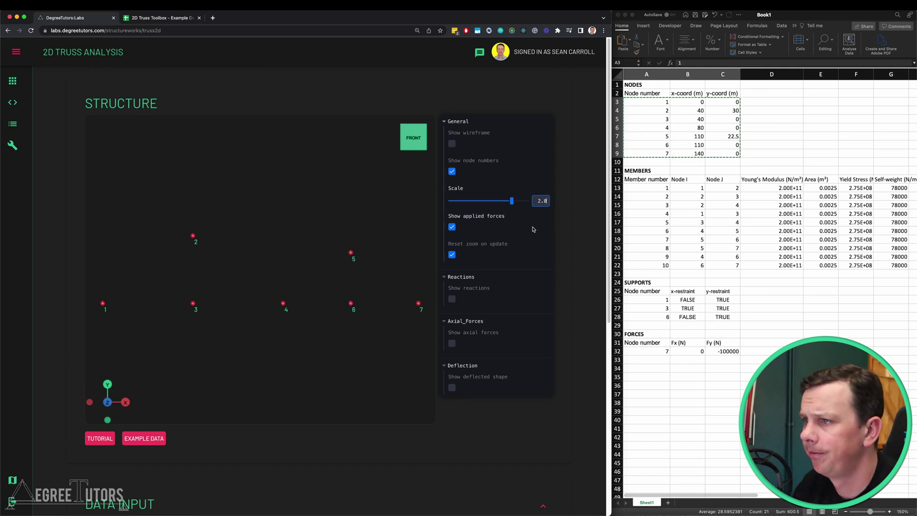
{"action": "left_click", "coordinate": [749, 285]}
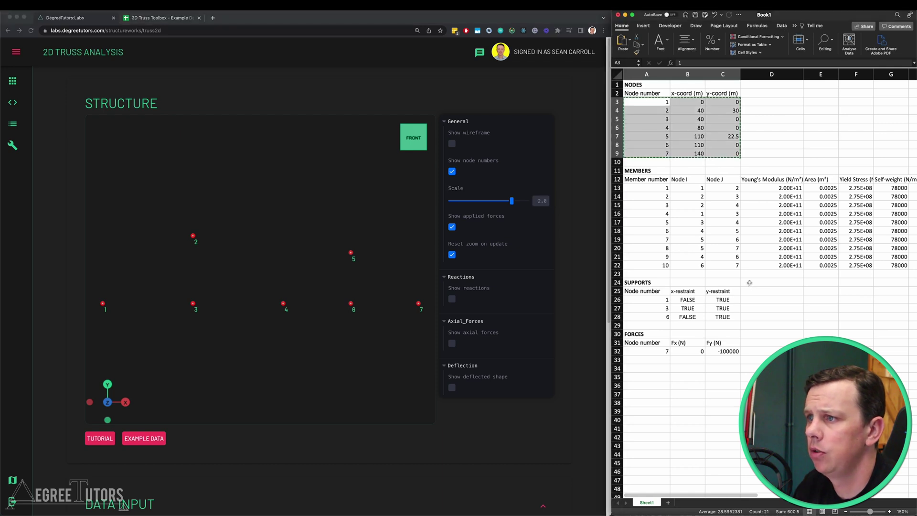
{"action": "scroll", "coordinate": [596, 251], "scroll_direction": "down", "scroll_amount": 2}
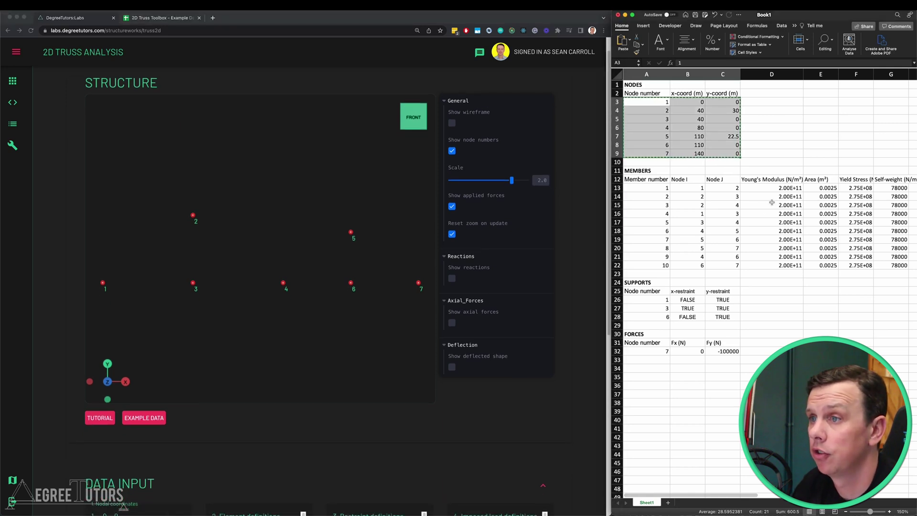
Review the MEMBERS table: member numbers, nodes, Young's modulus, area, yield stress, self-weight
{"action": "scroll", "coordinate": [763, 213], "scroll_direction": "down", "scroll_amount": 1}
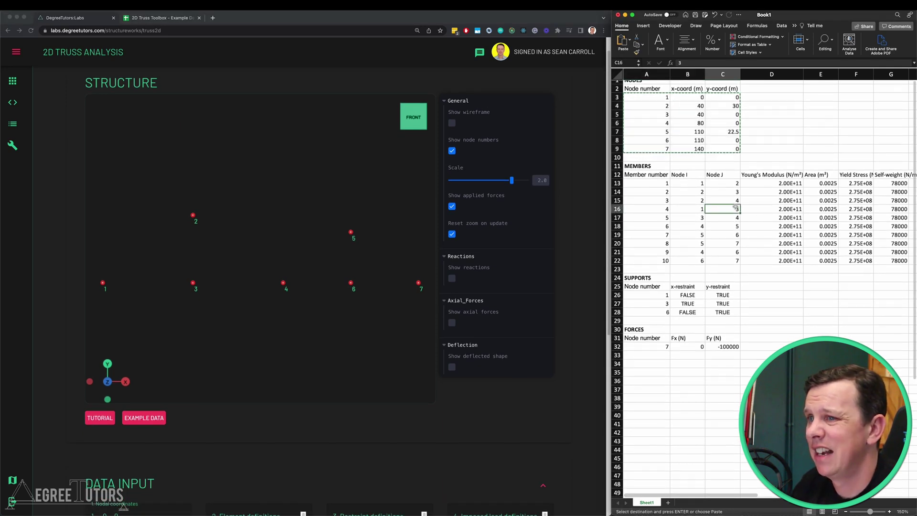
{"action": "left_click_drag", "start_coordinate": [652, 185], "coordinate": [718, 188]}
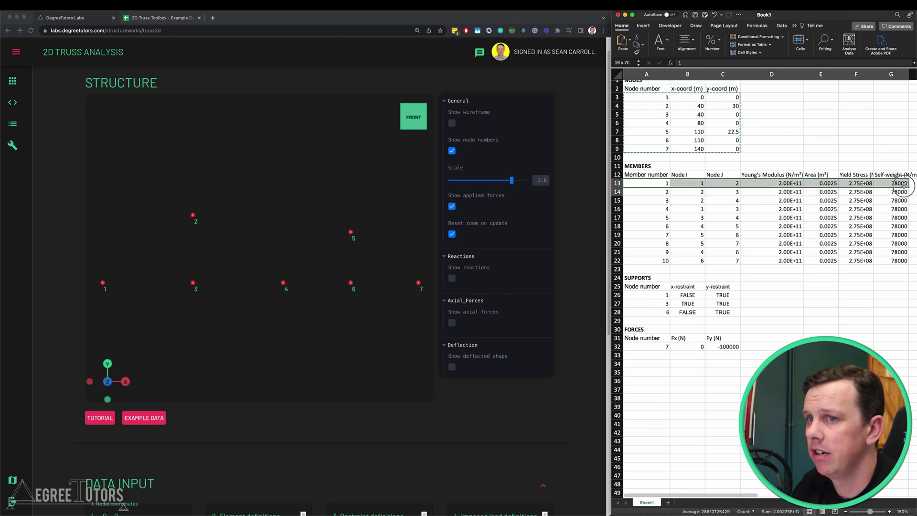
{"action": "left_click", "coordinate": [722, 260]}
{"action": "left_click_drag", "start_coordinate": [659, 184], "coordinate": [665, 257]}
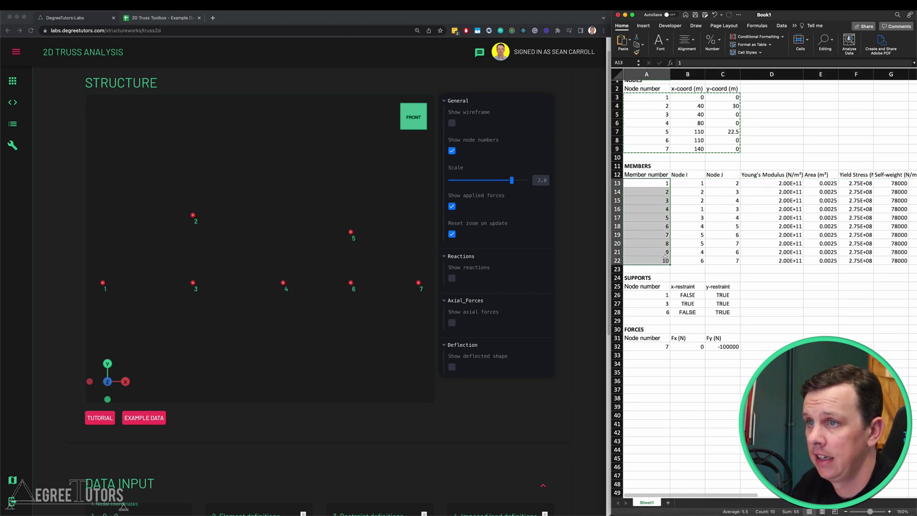
{"action": "left_click", "coordinate": [696, 183]}
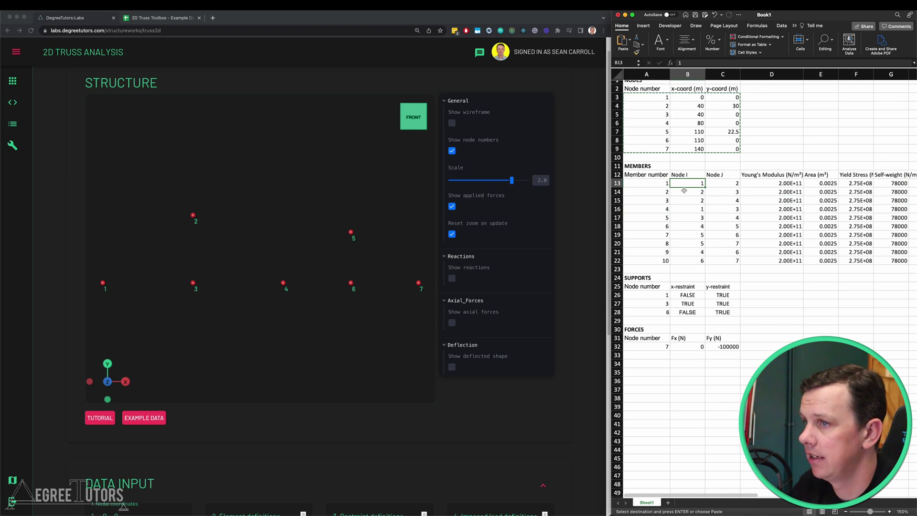
{"action": "left_click", "coordinate": [788, 184]}
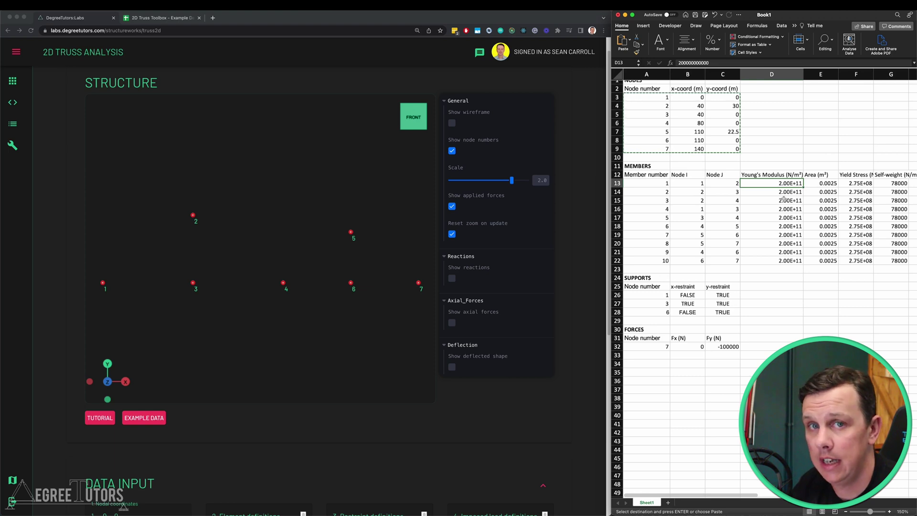
{"action": "left_click", "coordinate": [819, 183]}
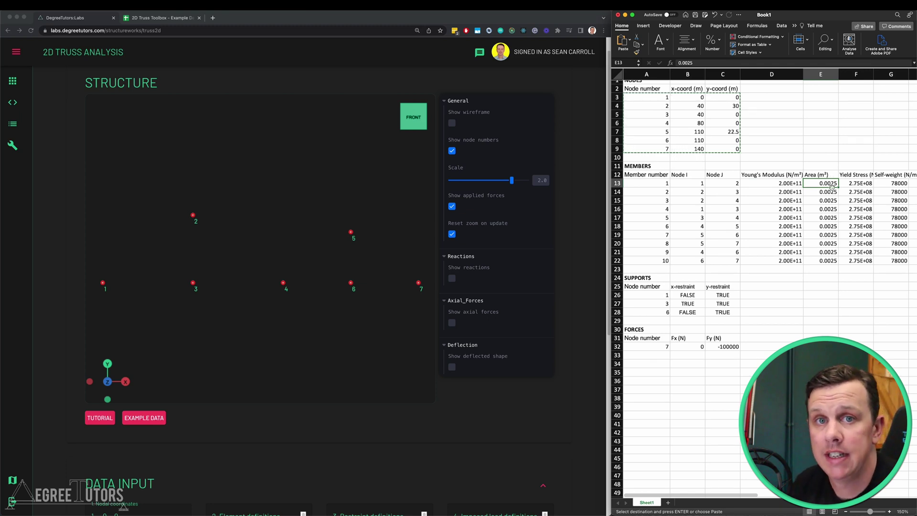
{"action": "left_click", "coordinate": [858, 185]}
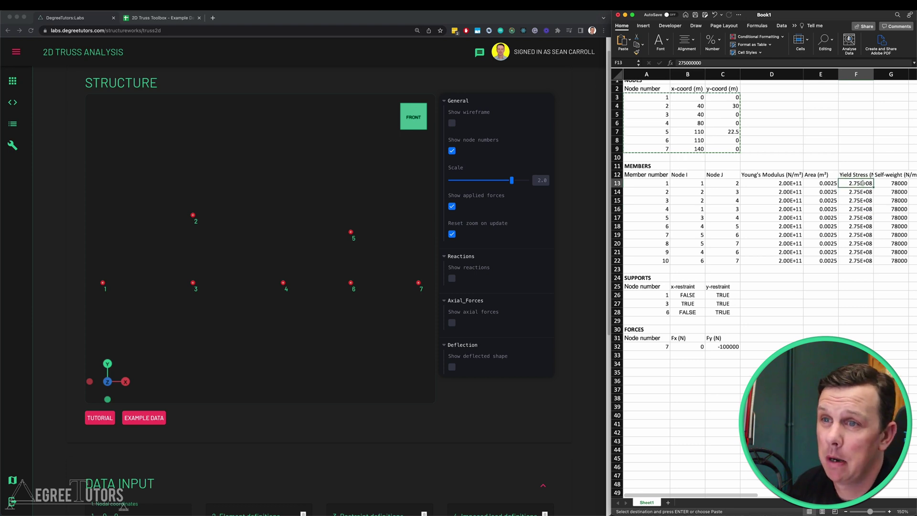
{"action": "left_click", "coordinate": [889, 183]}
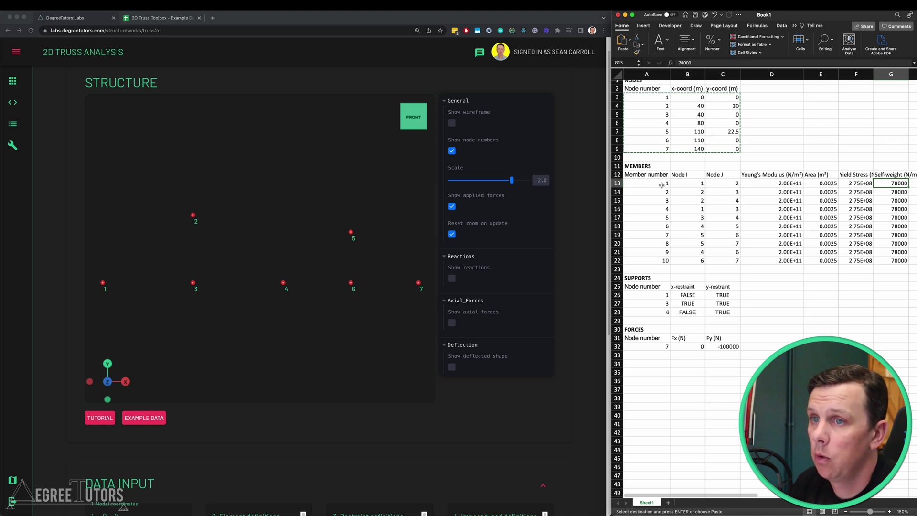
Copy the ten-row members table A13:G22 into the Element definitions box
{"action": "left_click_drag", "start_coordinate": [655, 182], "coordinate": [886, 260]}
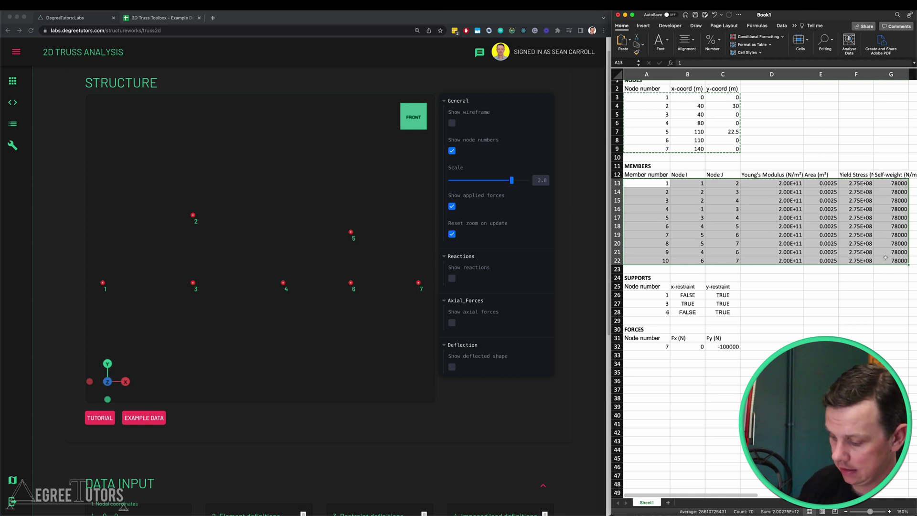
{"action": "scroll", "coordinate": [563, 313], "scroll_direction": "down", "scroll_amount": 5}
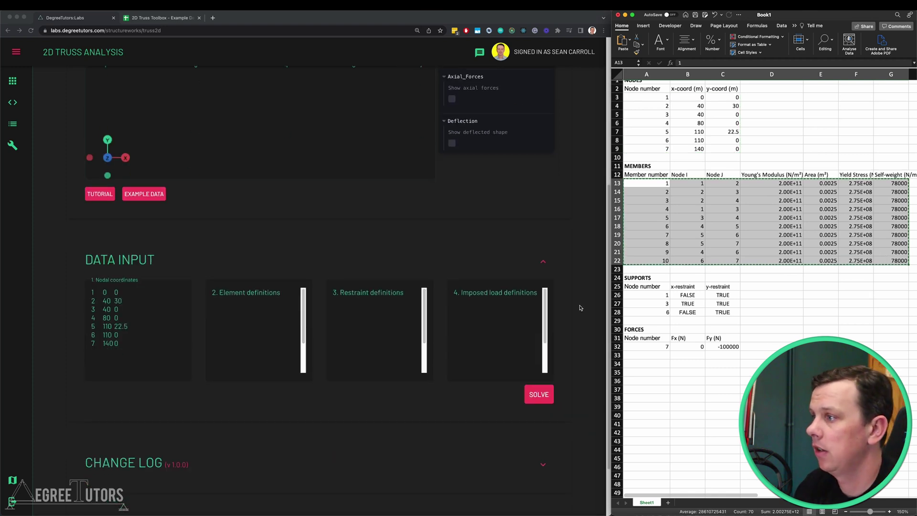
{"action": "left_click", "coordinate": [230, 317]}
{"action": "left_click", "coordinate": [229, 316]}
{"action": "key", "text": "super+v"}
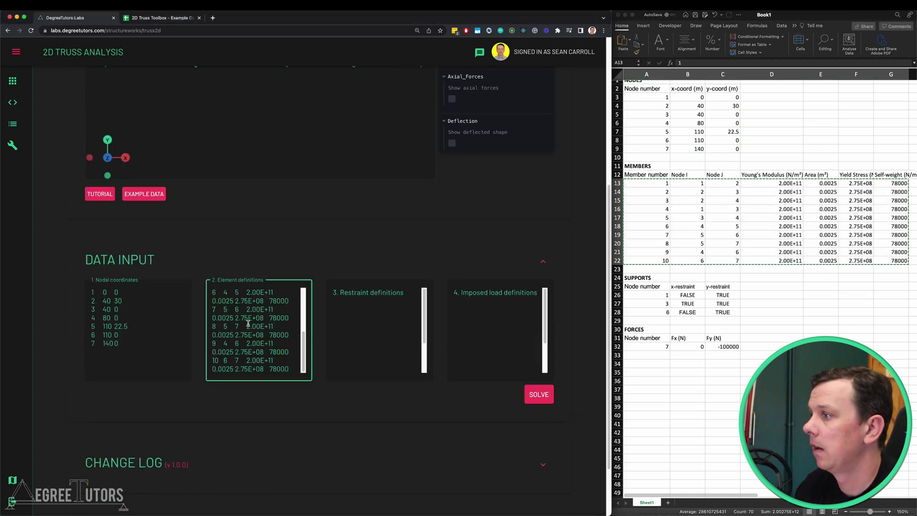
{"action": "scroll", "coordinate": [24, 346], "scroll_direction": "up", "scroll_amount": 5}
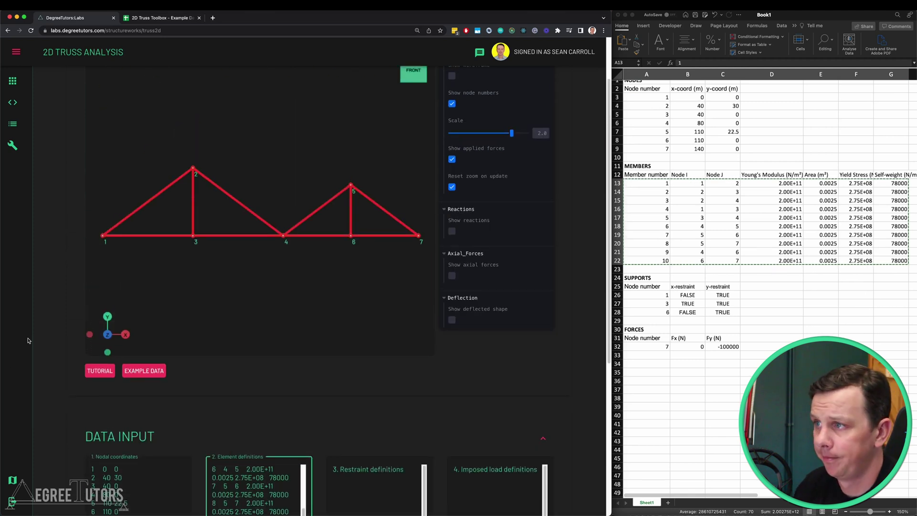
{"action": "left_click", "coordinate": [847, 315]}
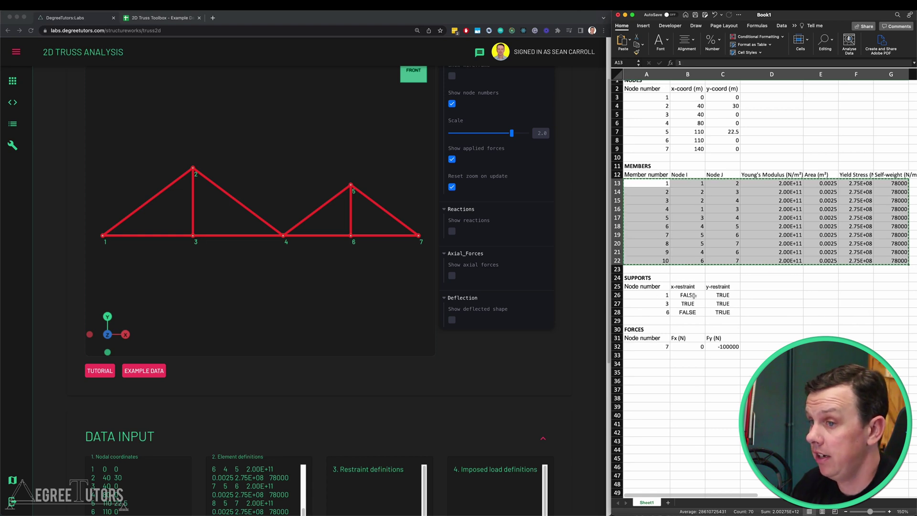
Check the x and y restraint values for supports at nodes 1, 3 and 6
{"action": "left_click", "coordinate": [724, 296]}
{"action": "left_click", "coordinate": [697, 300]}
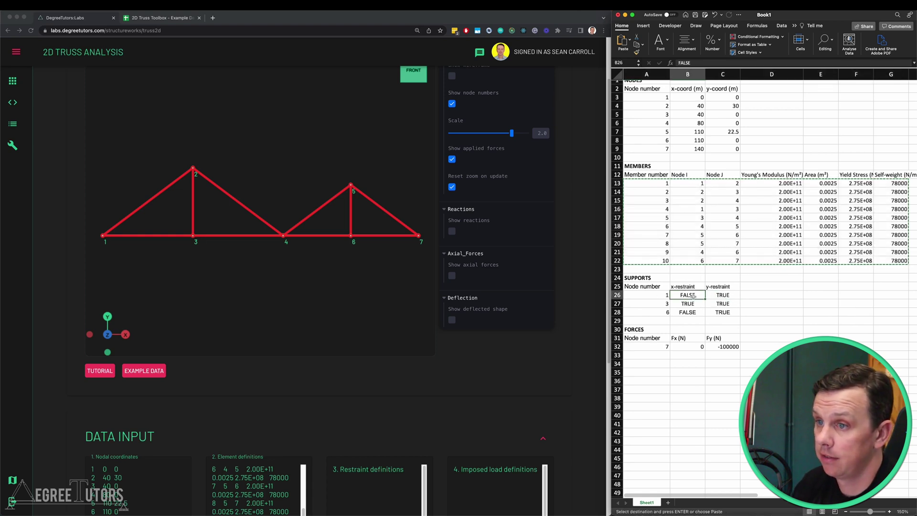
{"action": "left_click", "coordinate": [713, 298]}
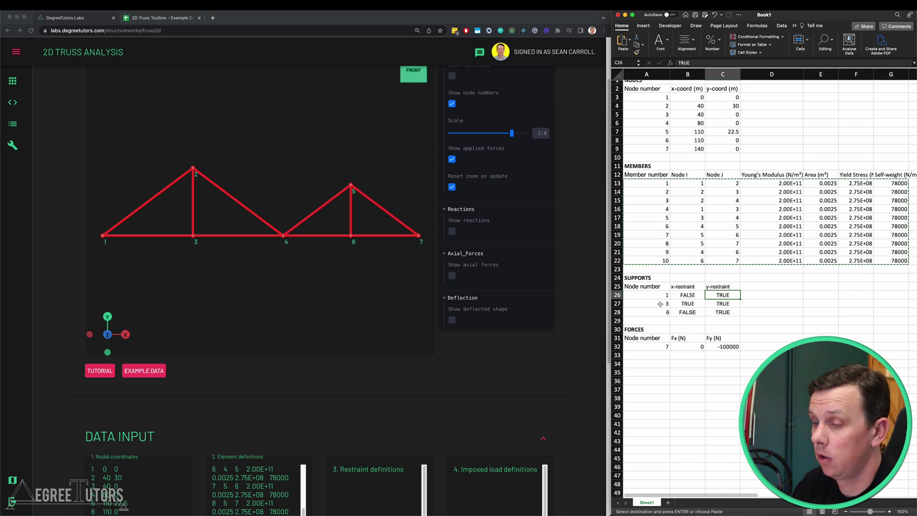
{"action": "left_click_drag", "start_coordinate": [690, 306], "coordinate": [715, 303]}
{"action": "left_click", "coordinate": [715, 304]}
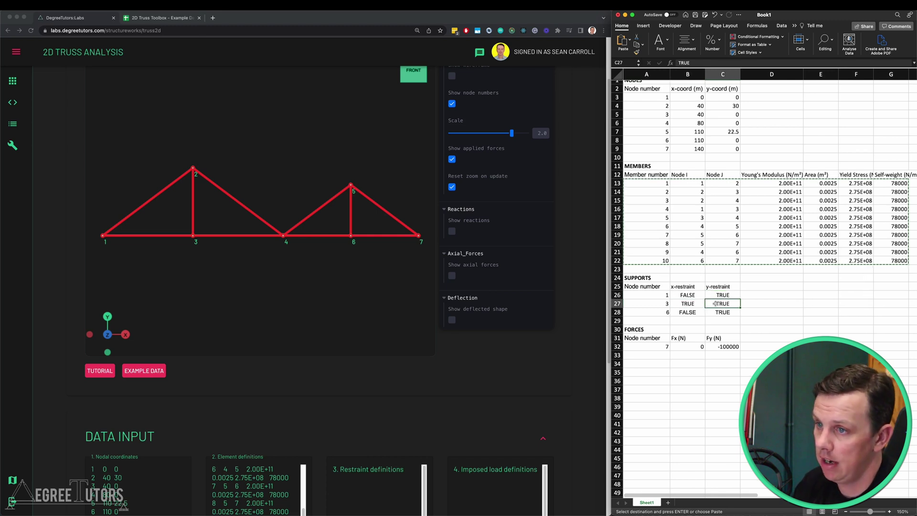
{"action": "left_click", "coordinate": [684, 312]}
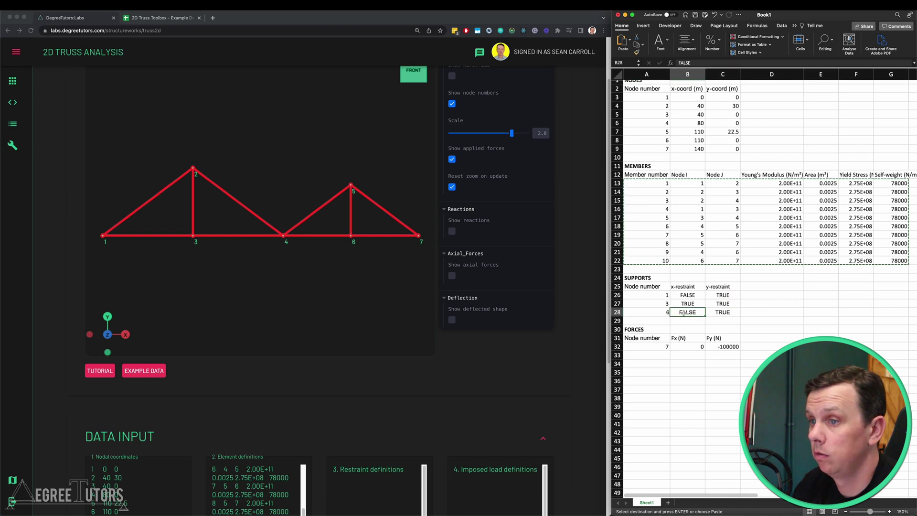
{"action": "left_click", "coordinate": [721, 312]}
Copy the three support rows A26:C28 into the Restraint definitions box
{"action": "left_click_drag", "start_coordinate": [650, 295], "coordinate": [726, 315]}
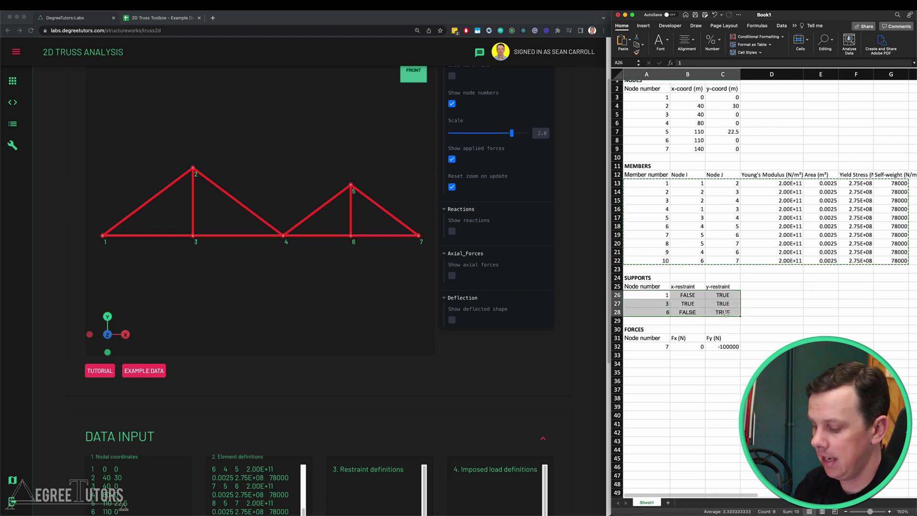
{"action": "scroll", "coordinate": [564, 364], "scroll_direction": "down", "scroll_amount": 3}
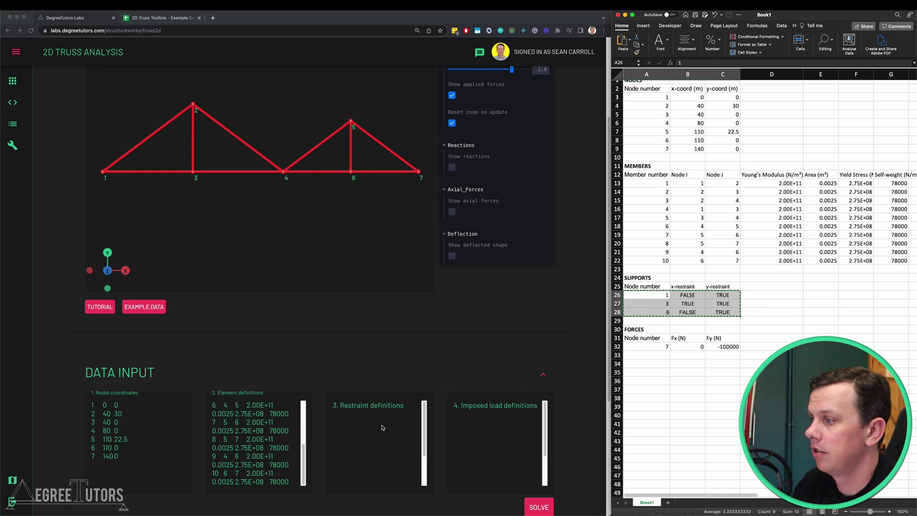
{"action": "left_click", "coordinate": [357, 424]}
{"action": "key", "text": "super+v"}
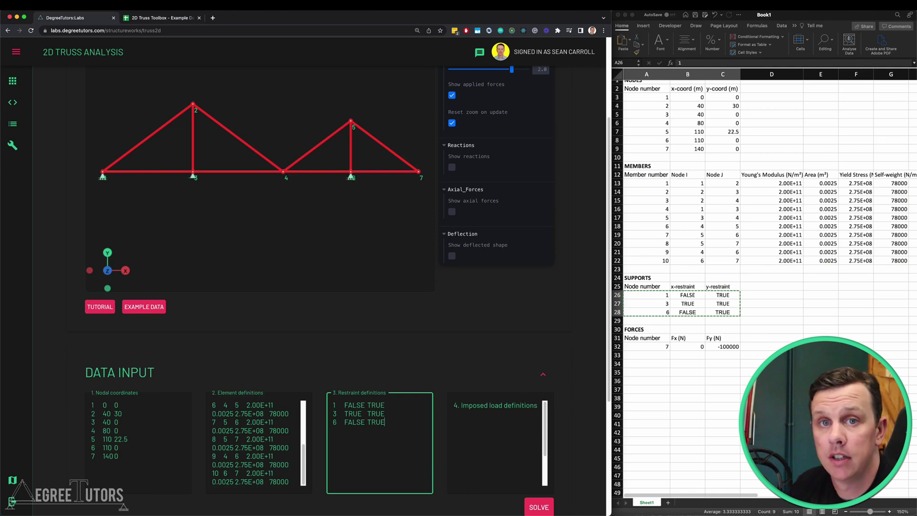
Paste the load row '7 0 -100000' into Imposed load definitions, then maximise the browser
{"action": "scroll", "coordinate": [728, 354], "scroll_direction": "down", "scroll_amount": 1}
{"action": "left_click", "coordinate": [729, 354]}
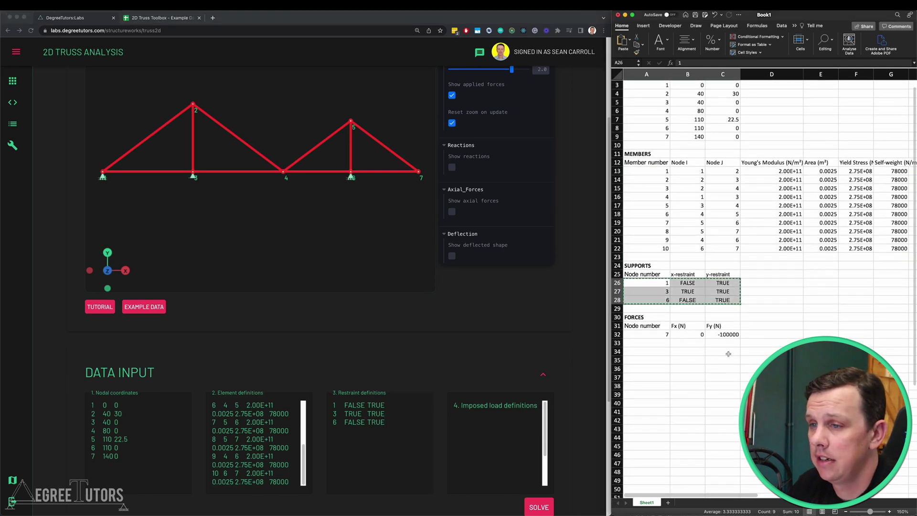
{"action": "left_click", "coordinate": [706, 349]}
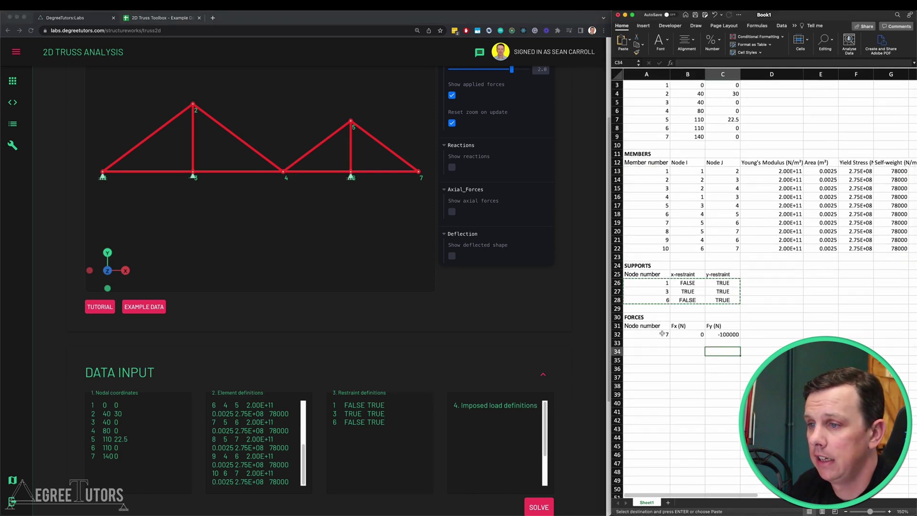
{"action": "left_click_drag", "start_coordinate": [662, 334], "coordinate": [728, 334]}
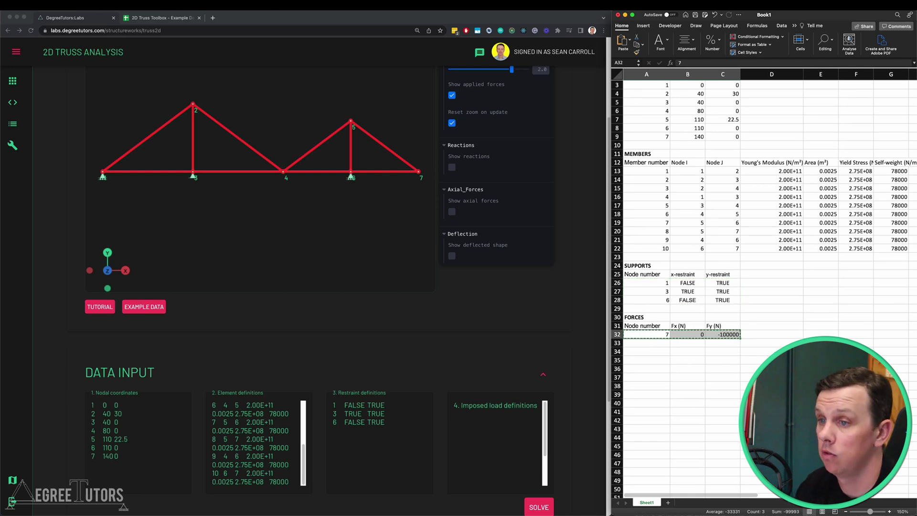
{"action": "left_click", "coordinate": [500, 444]}
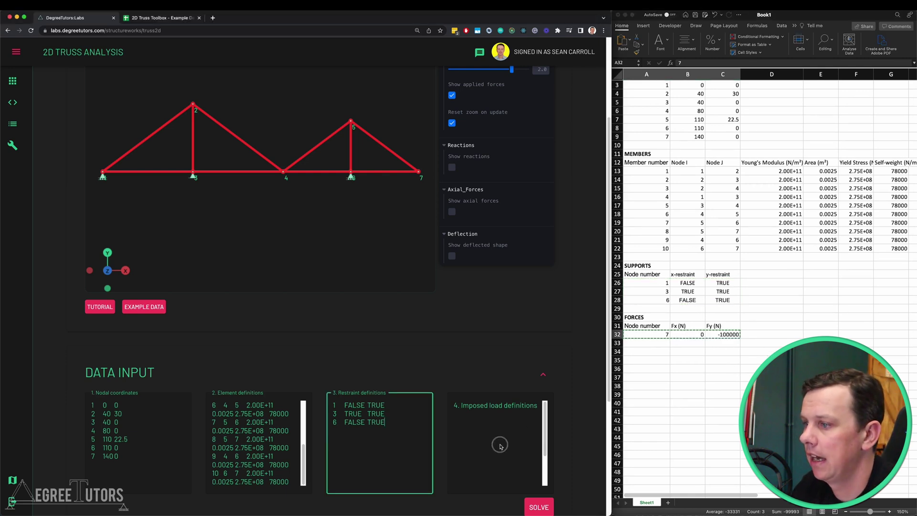
{"action": "key", "text": "super+v"}
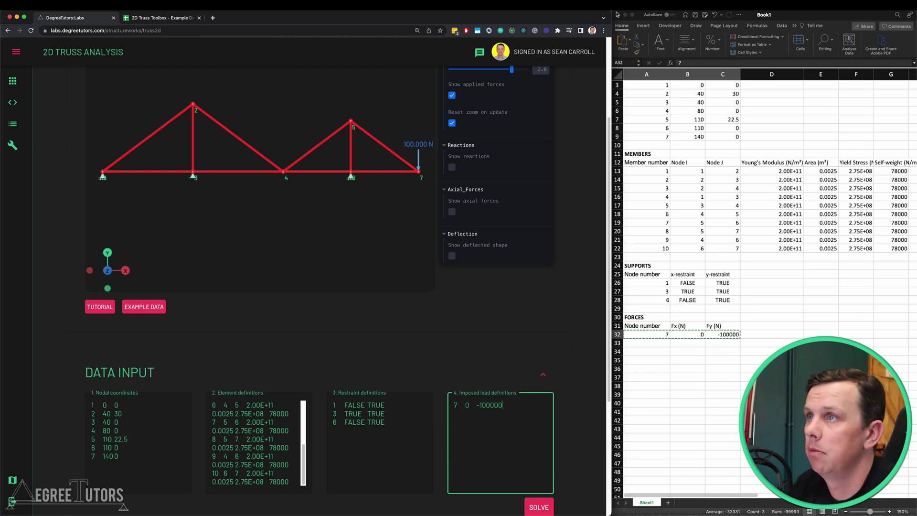
{"action": "double_click", "coordinate": [566, 18]}
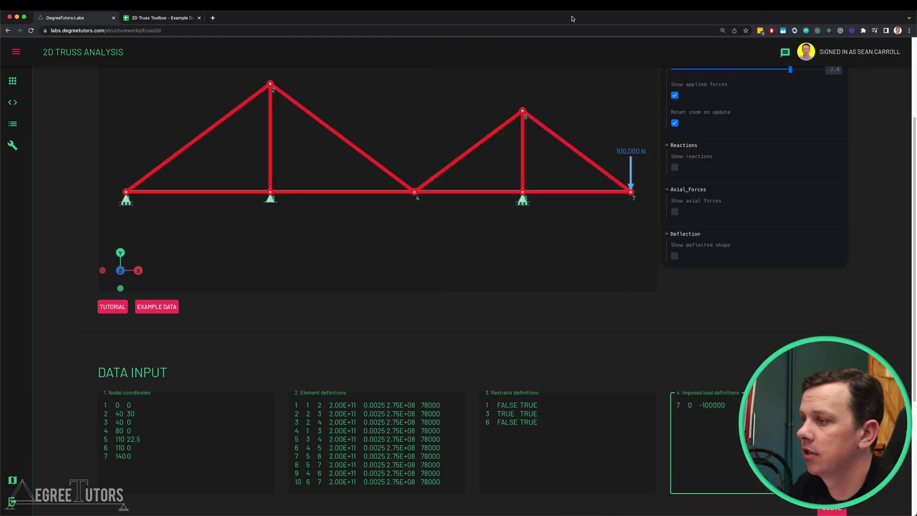
Run SOLVE on the truss to generate axial forces and the Analysis Report
{"action": "scroll", "coordinate": [770, 271], "scroll_direction": "down", "scroll_amount": 2}
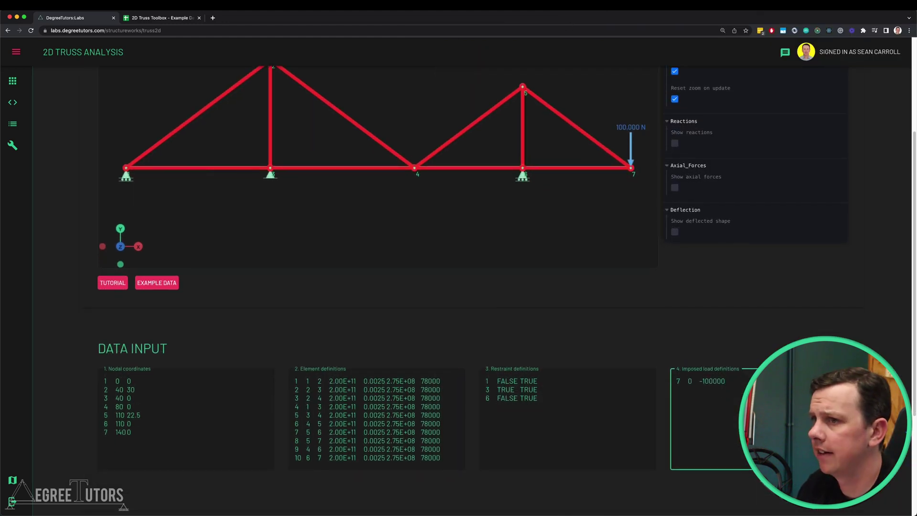
{"action": "scroll", "coordinate": [458, 267], "scroll_direction": "up", "scroll_amount": 3}
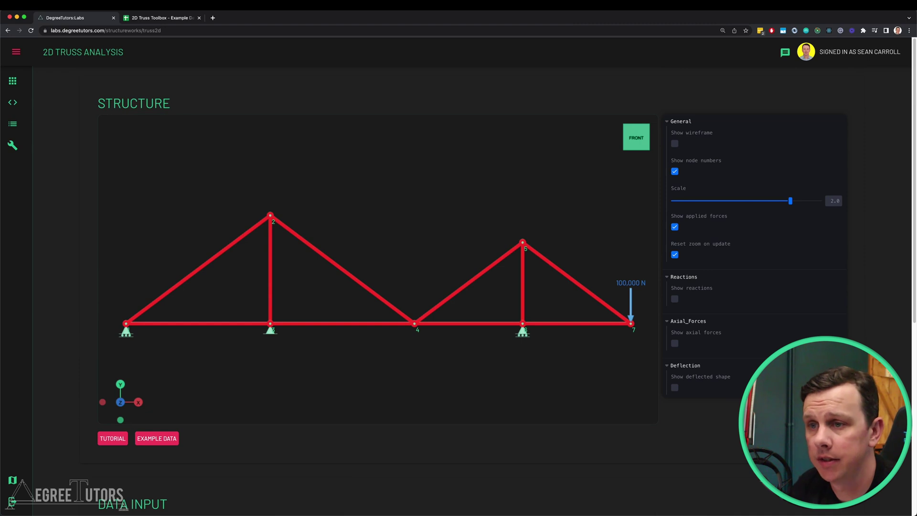
{"action": "scroll", "coordinate": [883, 388], "scroll_direction": "down", "scroll_amount": 5}
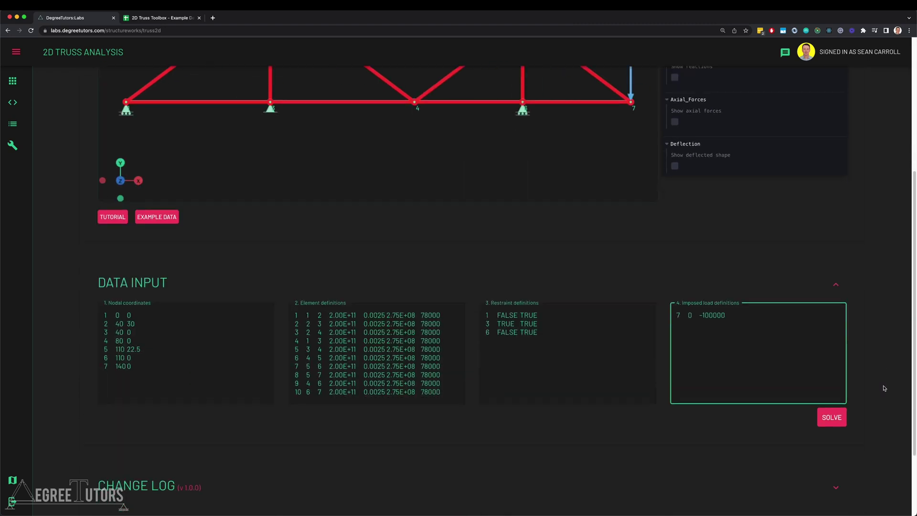
{"action": "scroll", "coordinate": [869, 388], "scroll_direction": "down", "scroll_amount": 1}
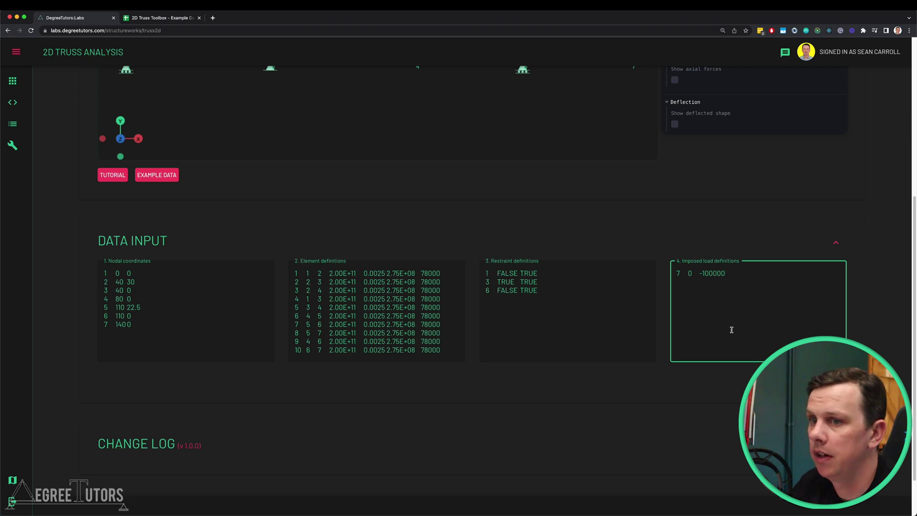
{"action": "left_click", "coordinate": [895, 294]}
{"action": "scroll", "coordinate": [895, 295], "scroll_direction": "up", "scroll_amount": 3}
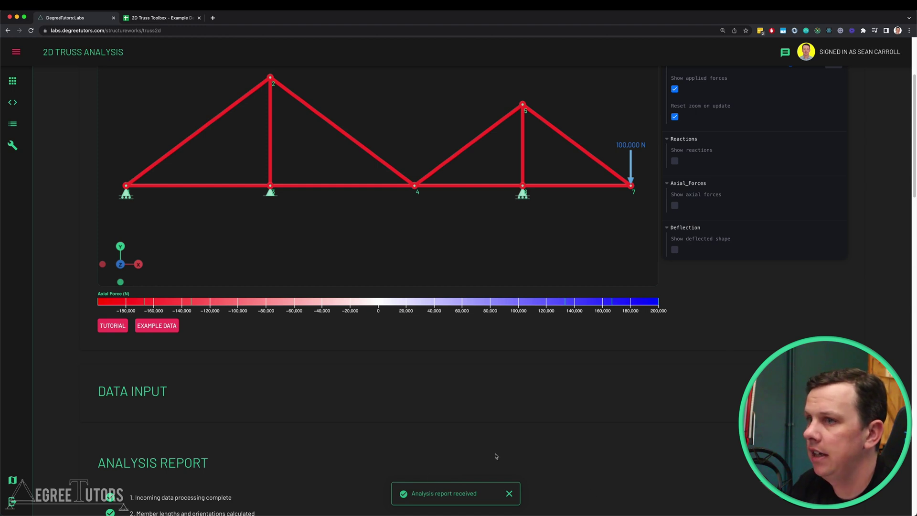
Enable Show reactions and Show axial forces to display 100,000 N/200,000 N reactions and colour-coded members
{"action": "scroll", "coordinate": [874, 311], "scroll_direction": "up", "scroll_amount": 3}
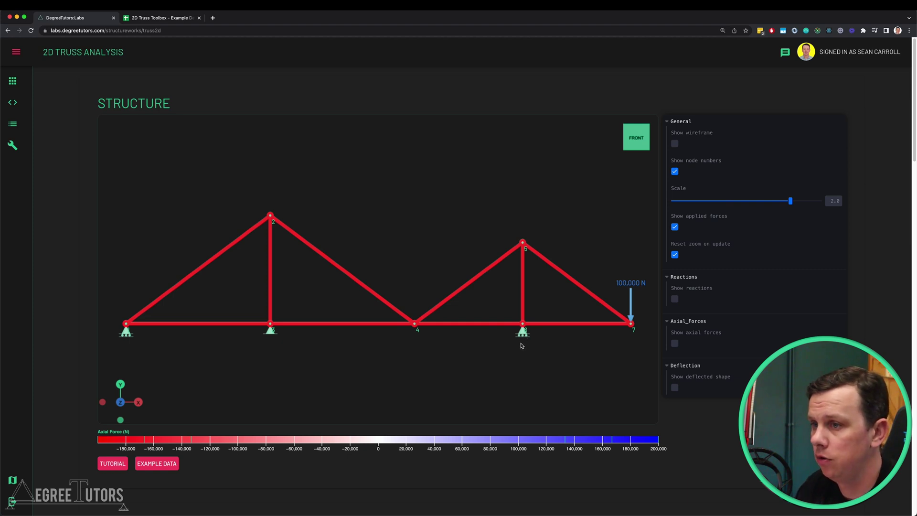
{"action": "left_click", "coordinate": [674, 299]}
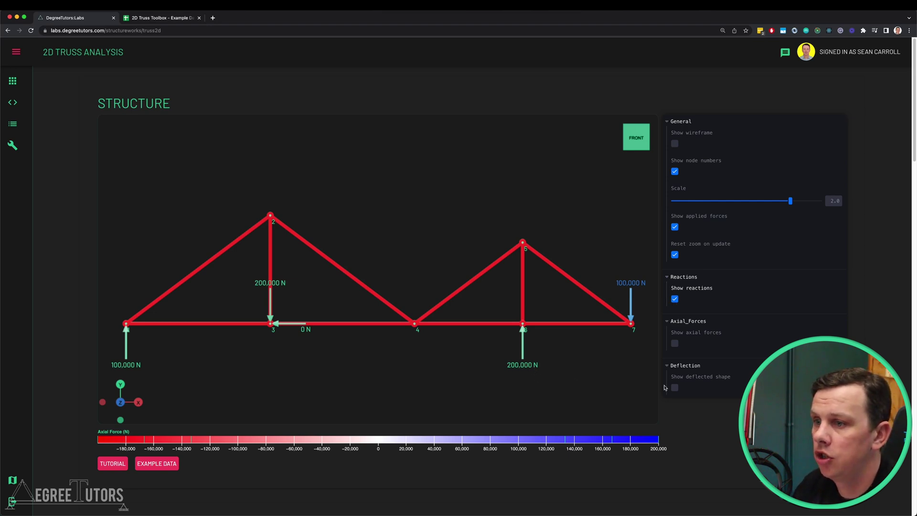
{"action": "left_click", "coordinate": [675, 343]}
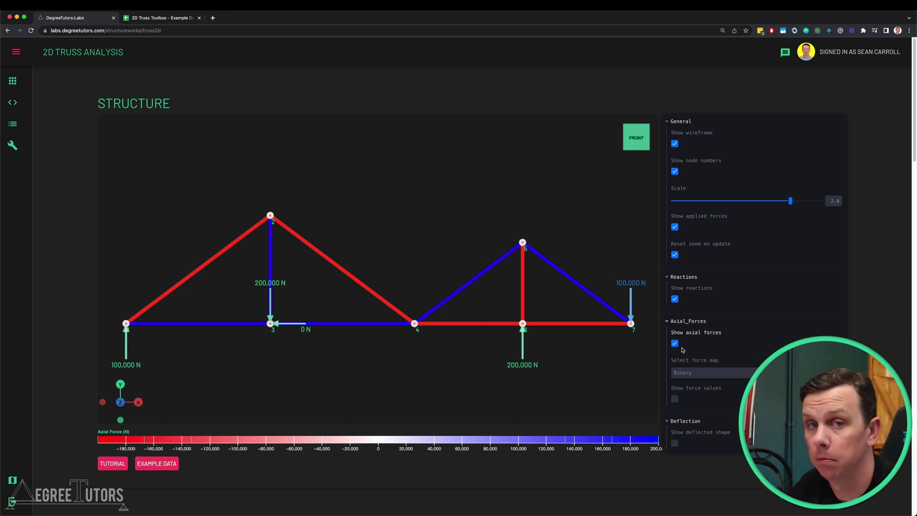
Switch the force map to Continuous and label each member with its axial force, e.g. -166,667 N
{"action": "left_click", "coordinate": [688, 372]}
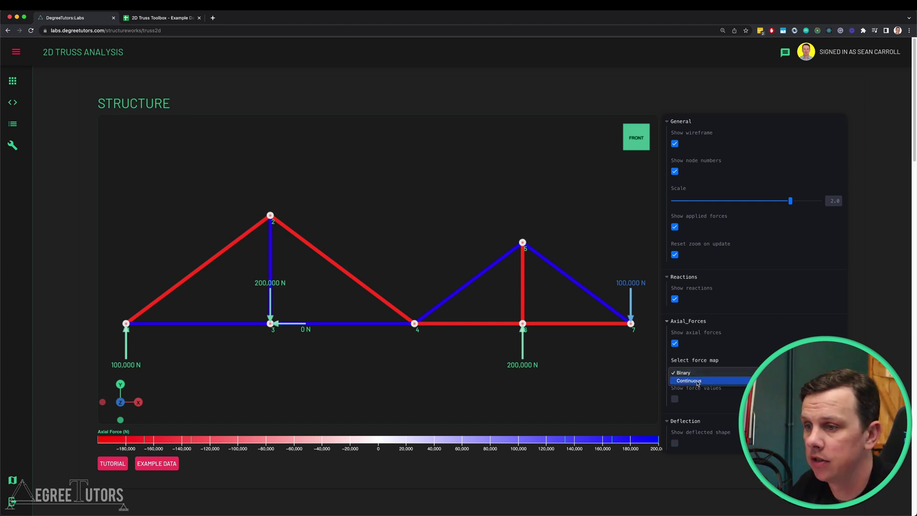
{"action": "left_click", "coordinate": [697, 381]}
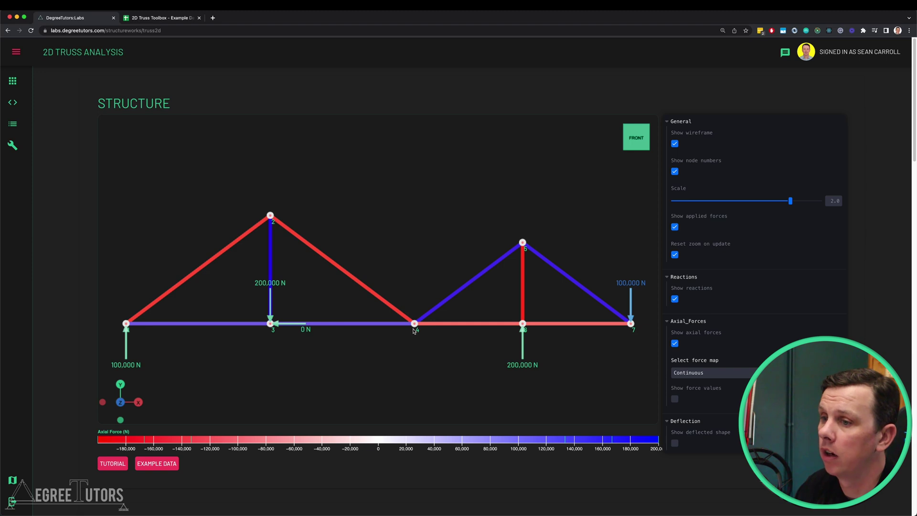
{"action": "scroll", "coordinate": [736, 368], "scroll_direction": "down", "scroll_amount": 1}
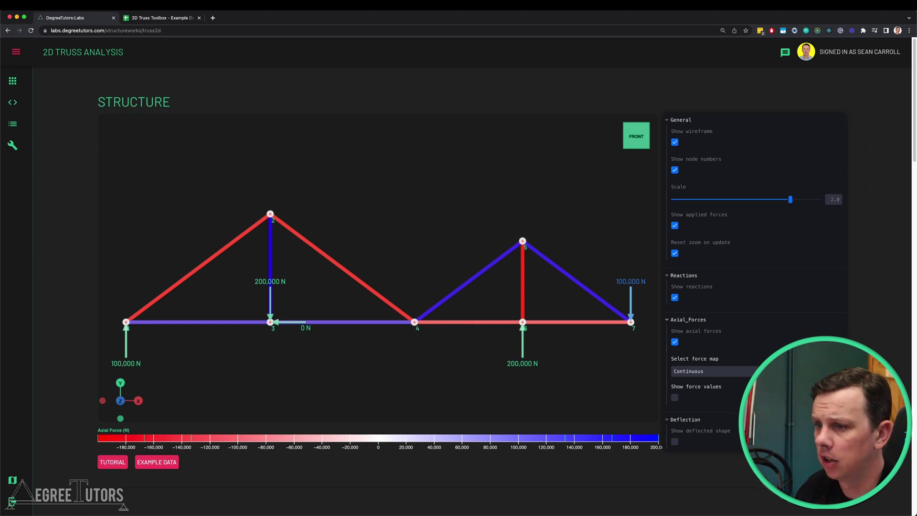
{"action": "scroll", "coordinate": [736, 377], "scroll_direction": "down", "scroll_amount": 1}
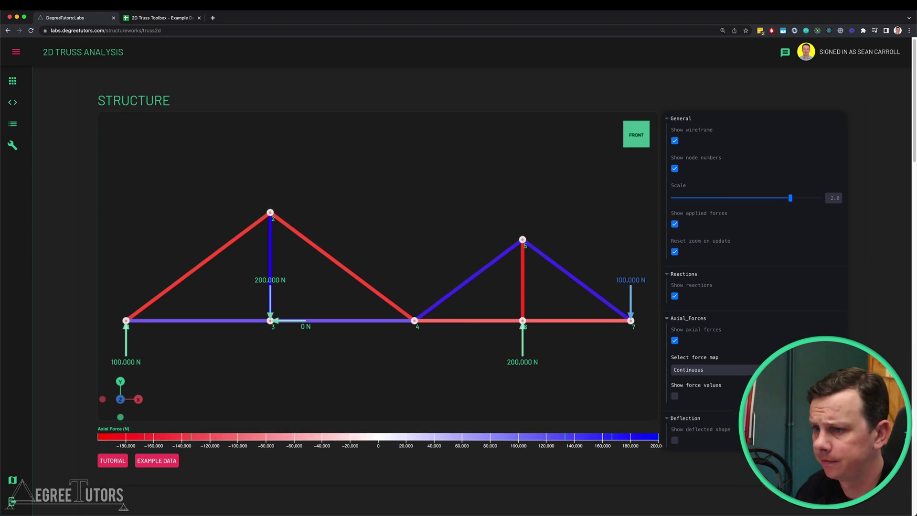
{"action": "left_click", "coordinate": [674, 396]}
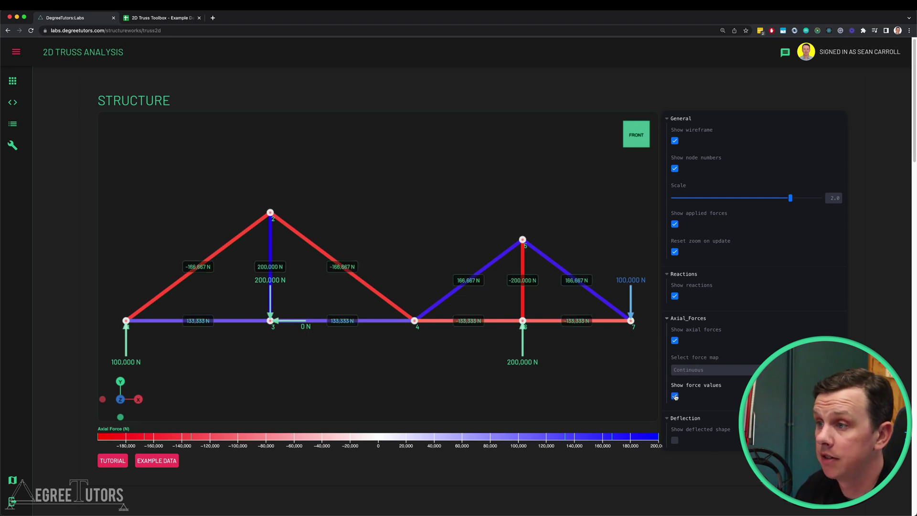
{"action": "scroll", "coordinate": [675, 396], "scroll_direction": "down", "scroll_amount": 3}
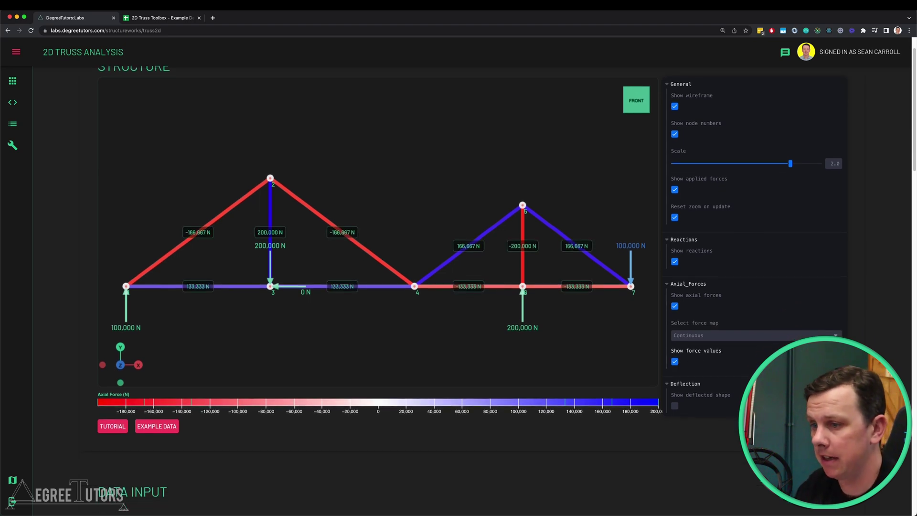
Overlay the deflected shape in green and set the deflection scale to 20
{"action": "left_click", "coordinate": [674, 406]}
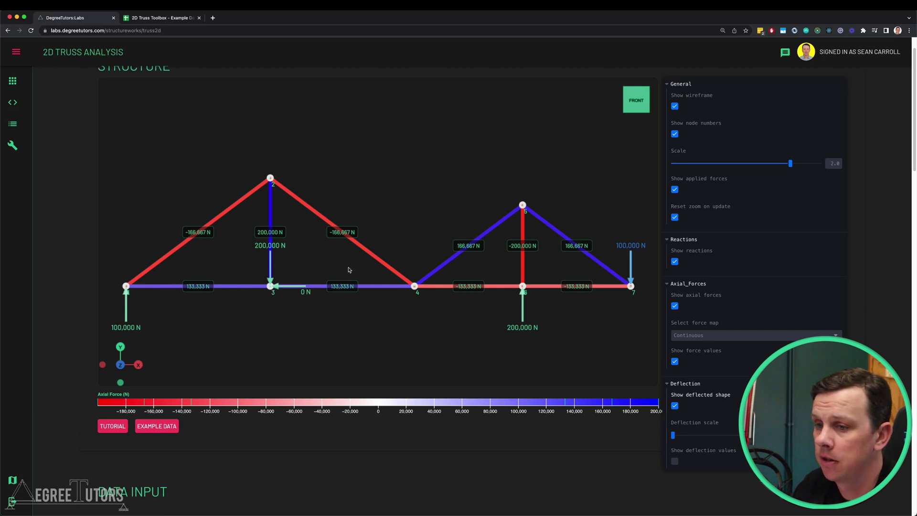
{"action": "double_click", "coordinate": [842, 434]}
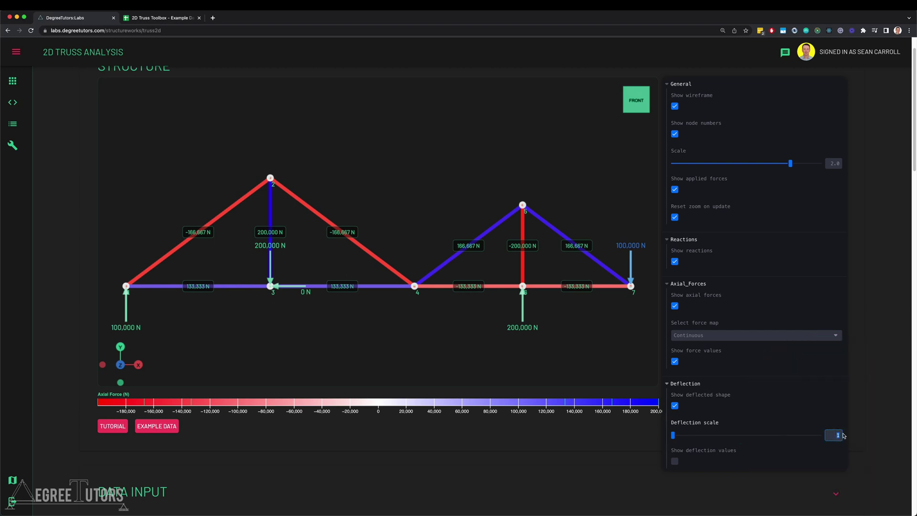
{"action": "type", "text": "20"}
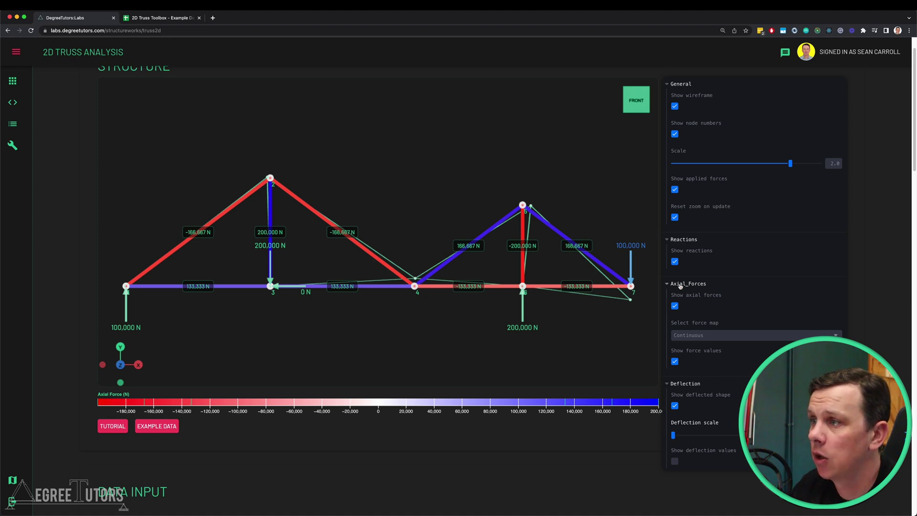
{"action": "scroll", "coordinate": [891, 331], "scroll_direction": "down", "scroll_amount": 1}
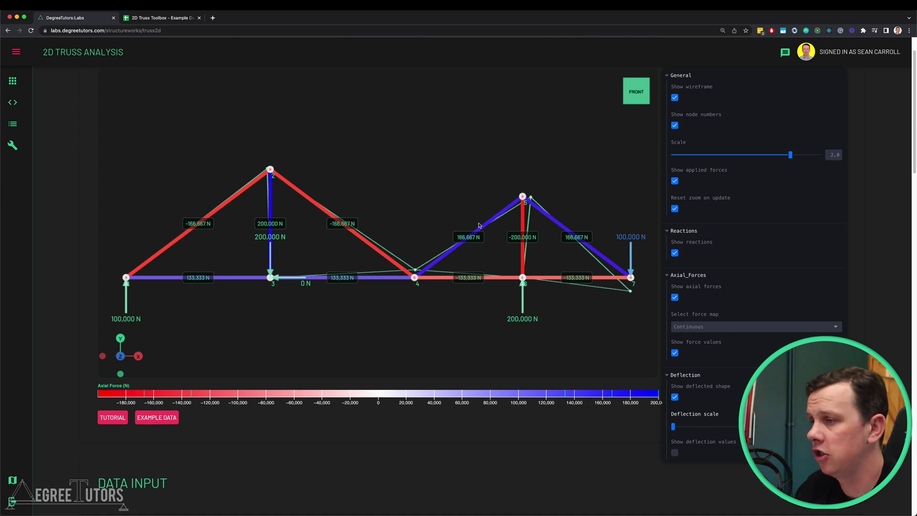
Scroll past the Reactions and Axial Forces tables to the nodal displacements for nodes 1–7
{"action": "scroll", "coordinate": [891, 287], "scroll_direction": "down", "scroll_amount": 10}
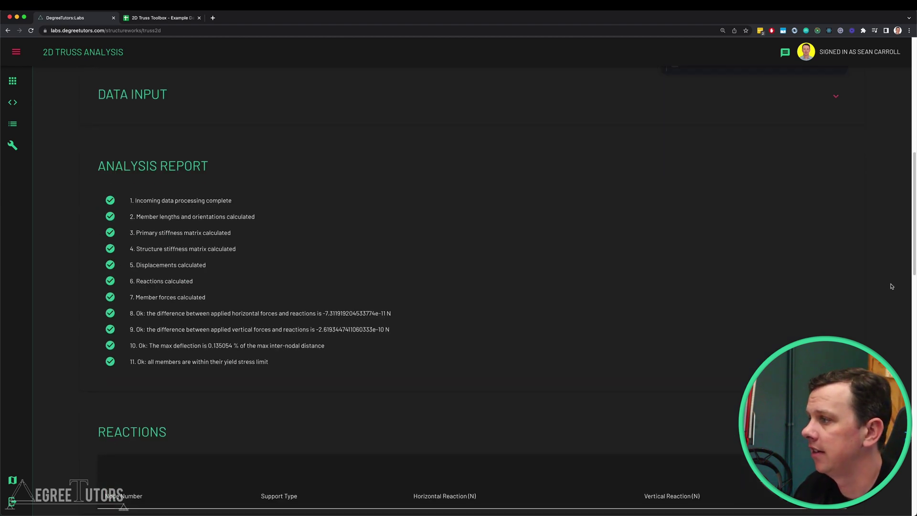
{"action": "scroll", "coordinate": [891, 287], "scroll_direction": "down", "scroll_amount": 6}
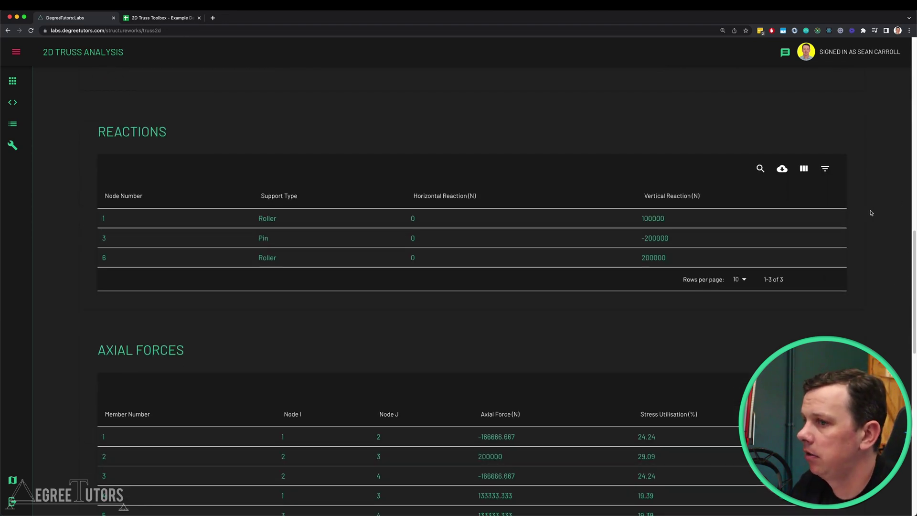
{"action": "scroll", "coordinate": [884, 223], "scroll_direction": "down", "scroll_amount": 3}
{"action": "scroll", "coordinate": [869, 229], "scroll_direction": "down", "scroll_amount": 2}
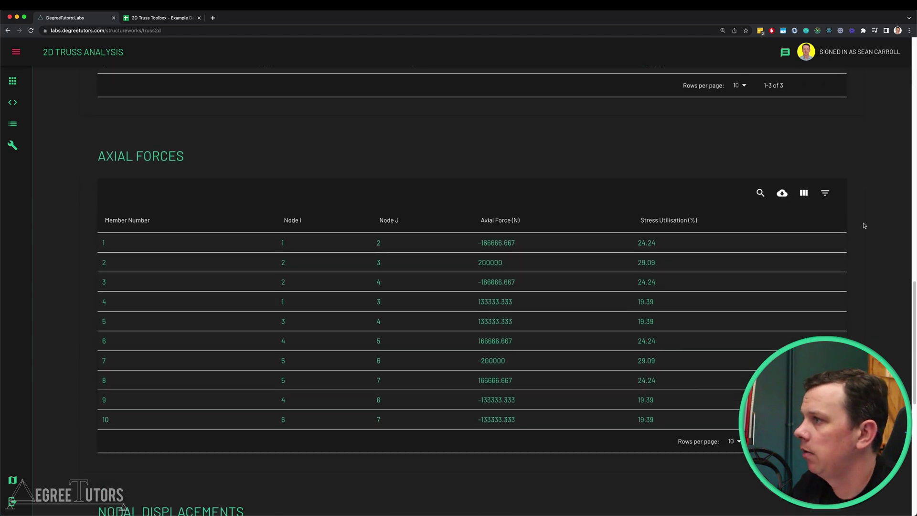
{"action": "scroll", "coordinate": [881, 261], "scroll_direction": "down", "scroll_amount": 1}
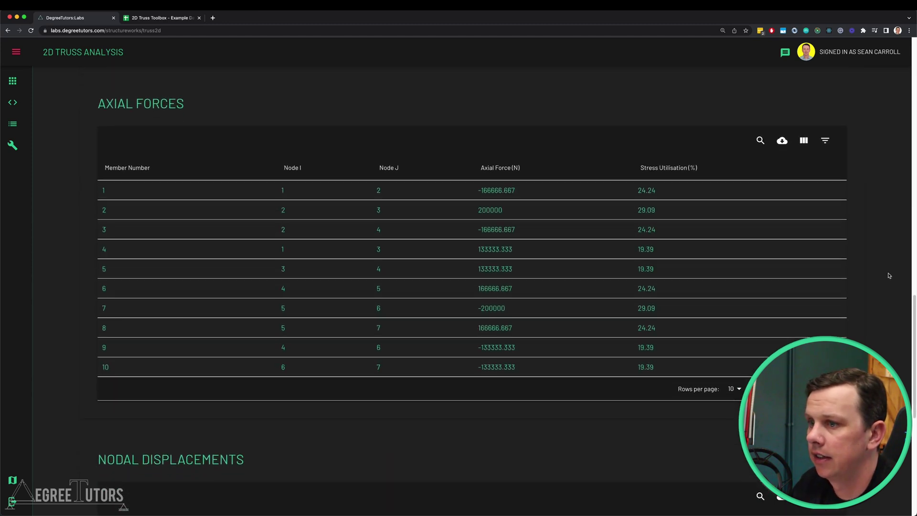
{"action": "scroll", "coordinate": [890, 275], "scroll_direction": "down", "scroll_amount": 7}
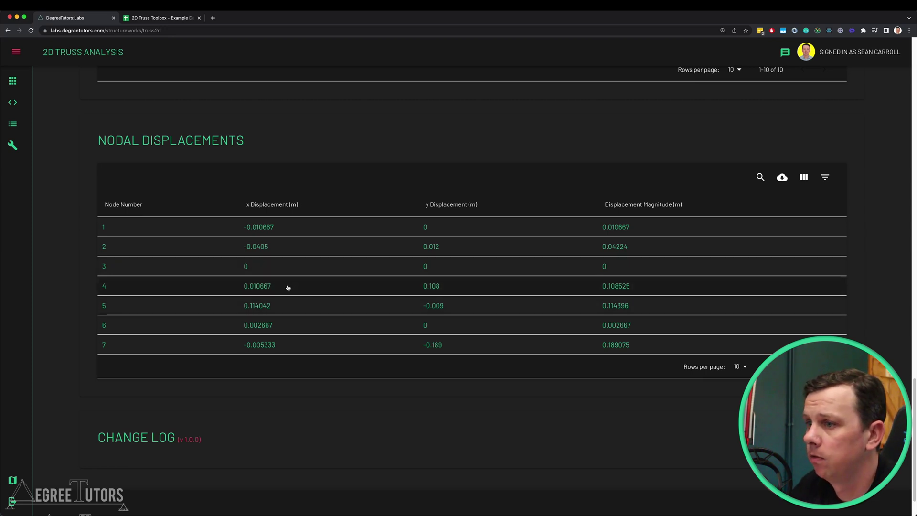
Scroll back up toward the solved truss diagram at the top of the report
{"action": "scroll", "coordinate": [845, 287], "scroll_direction": "up", "scroll_amount": 10}
{"action": "scroll", "coordinate": [845, 287], "scroll_direction": "up", "scroll_amount": 15}
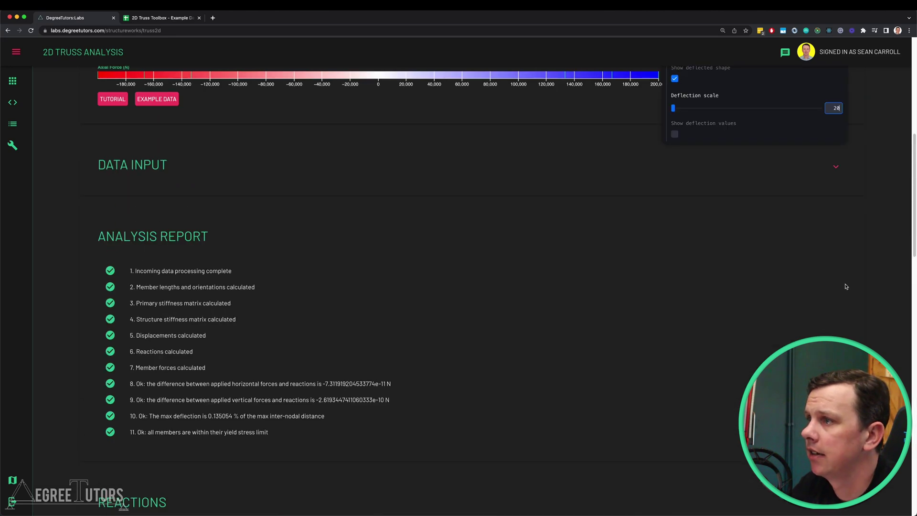